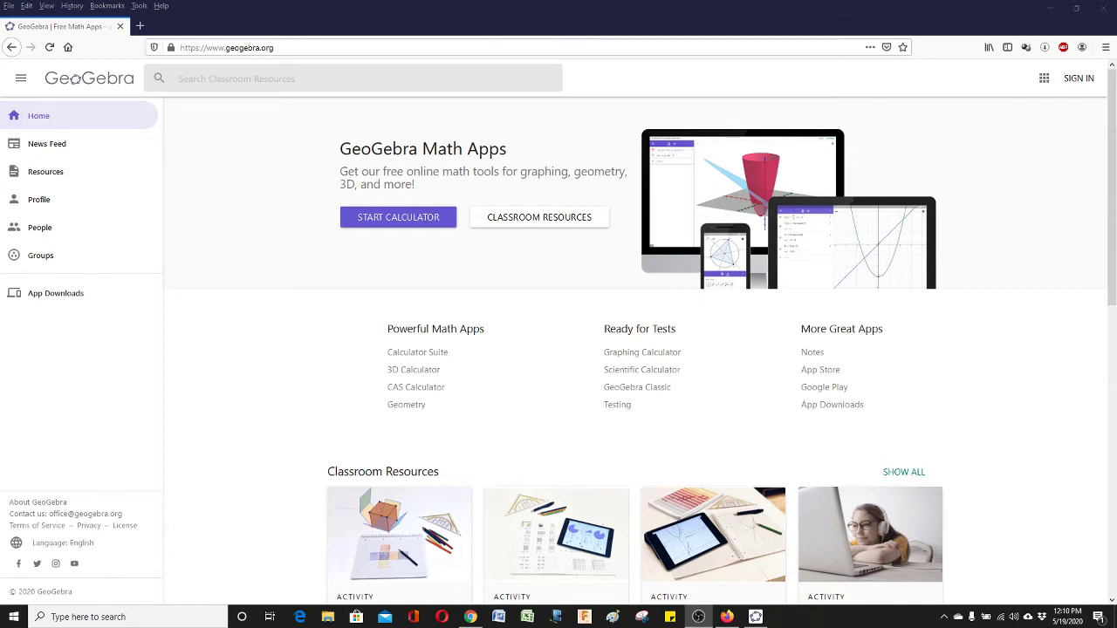
# - Switch to GeoGebra Classic 5, show the 3D Graphics view and widen it to about half of the workspace
pyautogui.click(755, 616)
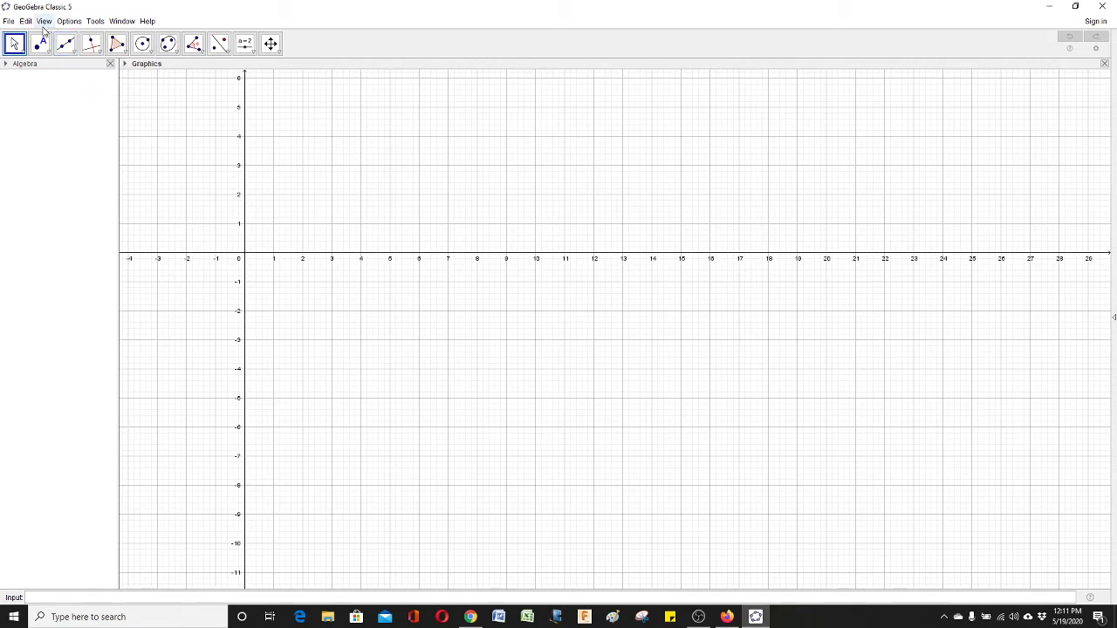
pyautogui.click(44, 23)
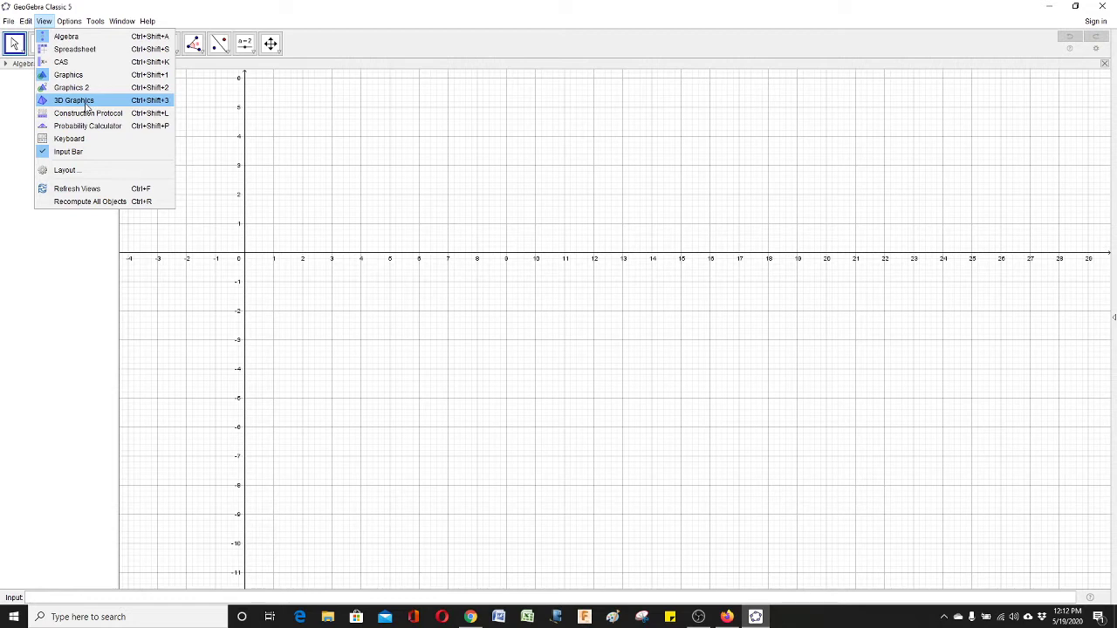
pyautogui.click(85, 103)
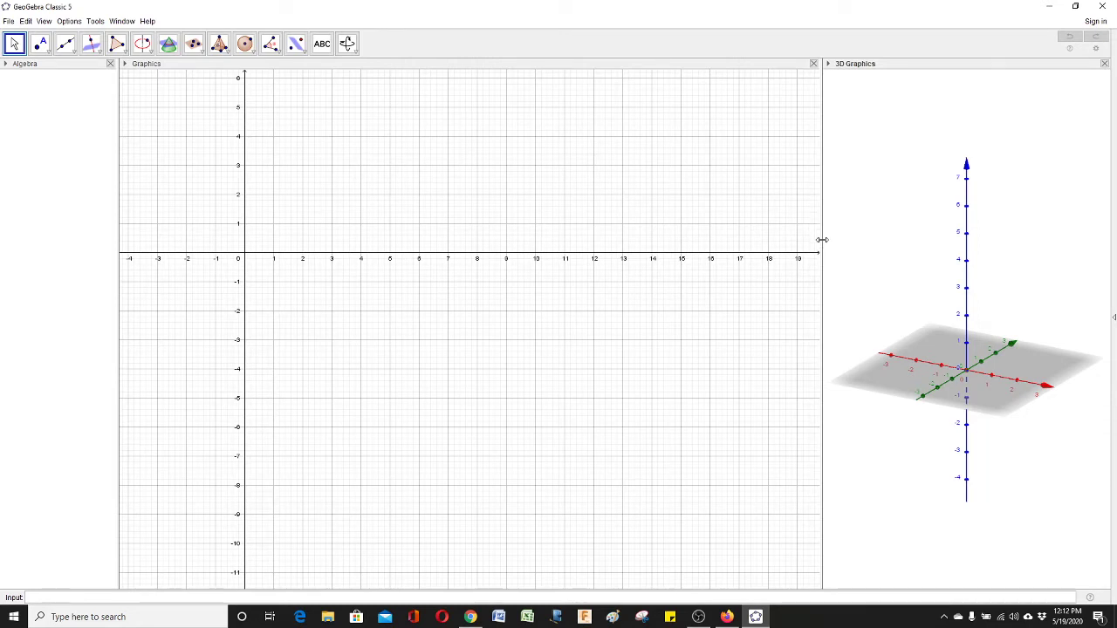
pyautogui.moveTo(821, 239); pyautogui.dragTo(559, 205)
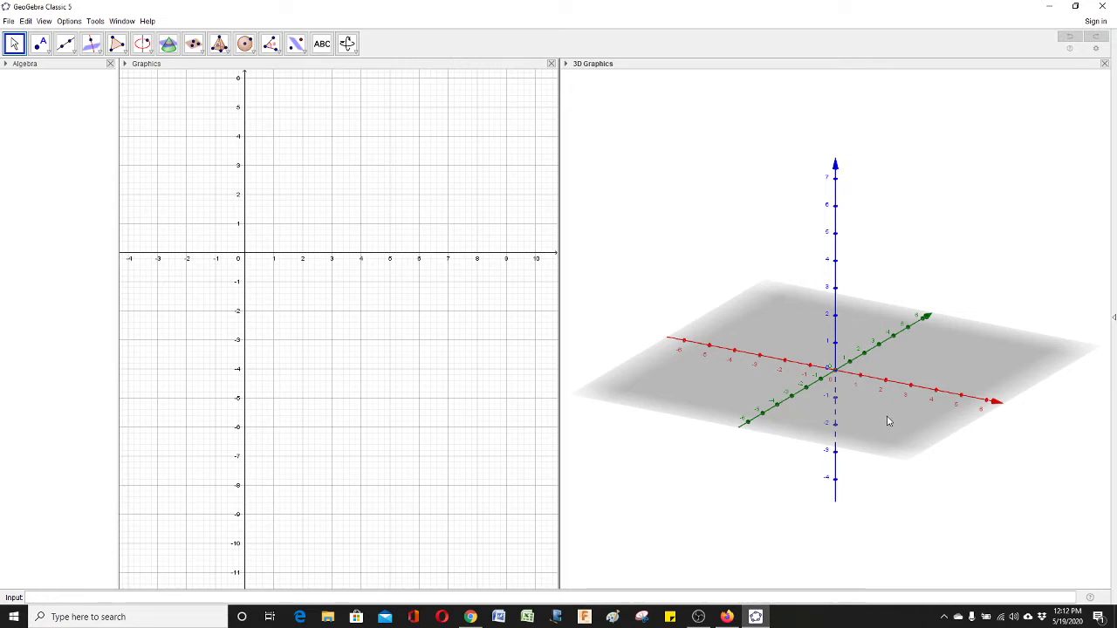
# - Create a cube with the Cube tool in the 3D view, placing its base edge from the origin to (4, 0, 0)
pyautogui.moveTo(893, 419)
pyautogui.mouseDown()
pyautogui.moveTo(881, 427)
pyautogui.moveTo(892, 439)
pyautogui.moveTo(887, 418)
pyautogui.moveTo(862, 411)
pyautogui.moveTo(871, 436)
pyautogui.moveTo(925, 413)
pyautogui.moveTo(861, 425)
pyautogui.moveTo(886, 420)
pyautogui.mouseUp()
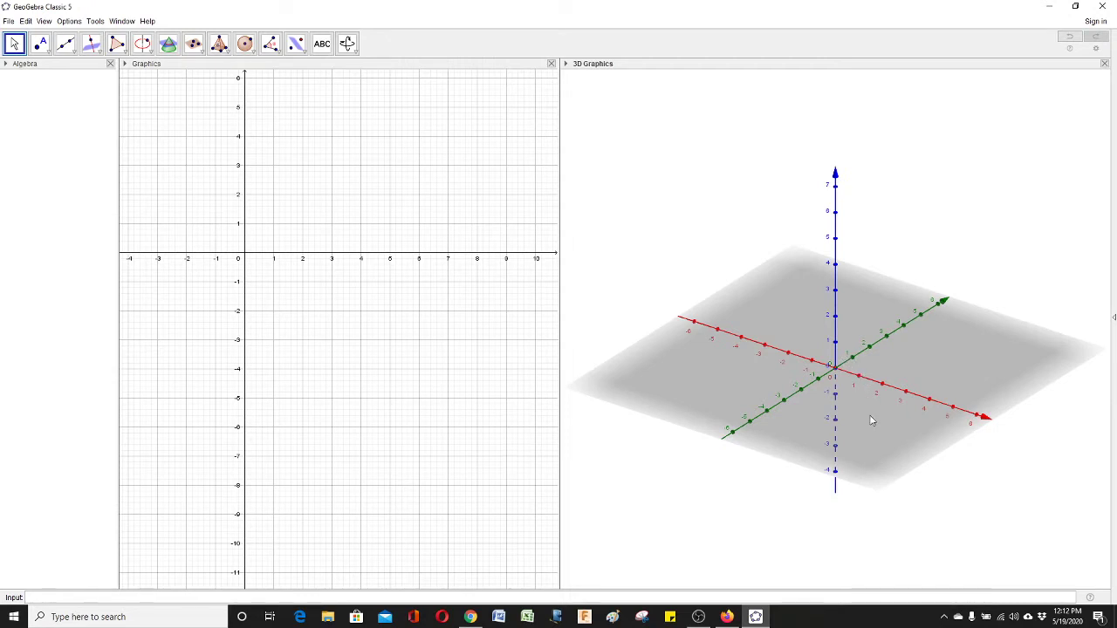
pyautogui.moveTo(873, 426)
pyautogui.mouseDown()
pyautogui.moveTo(858, 427)
pyautogui.moveTo(868, 426)
pyautogui.mouseUp()
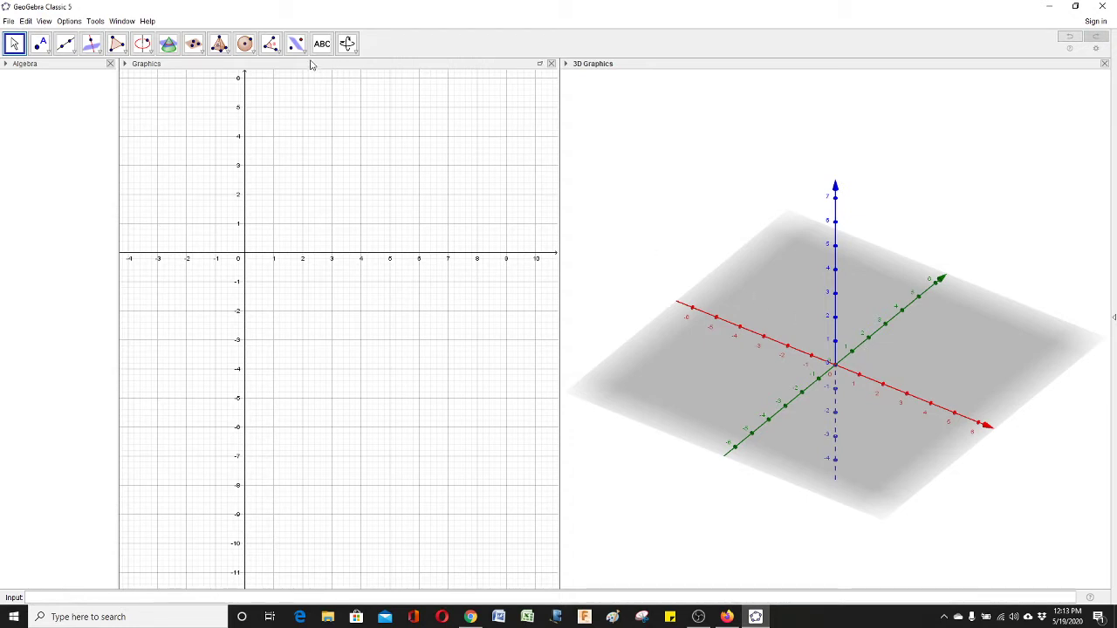
pyautogui.click(228, 55)
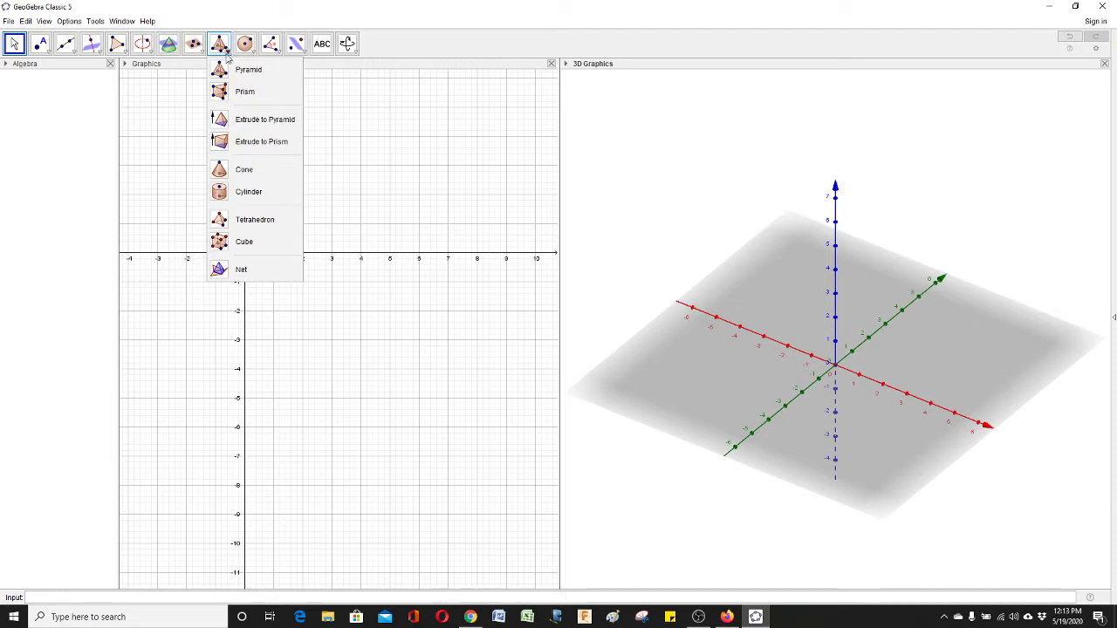
pyautogui.click(229, 247)
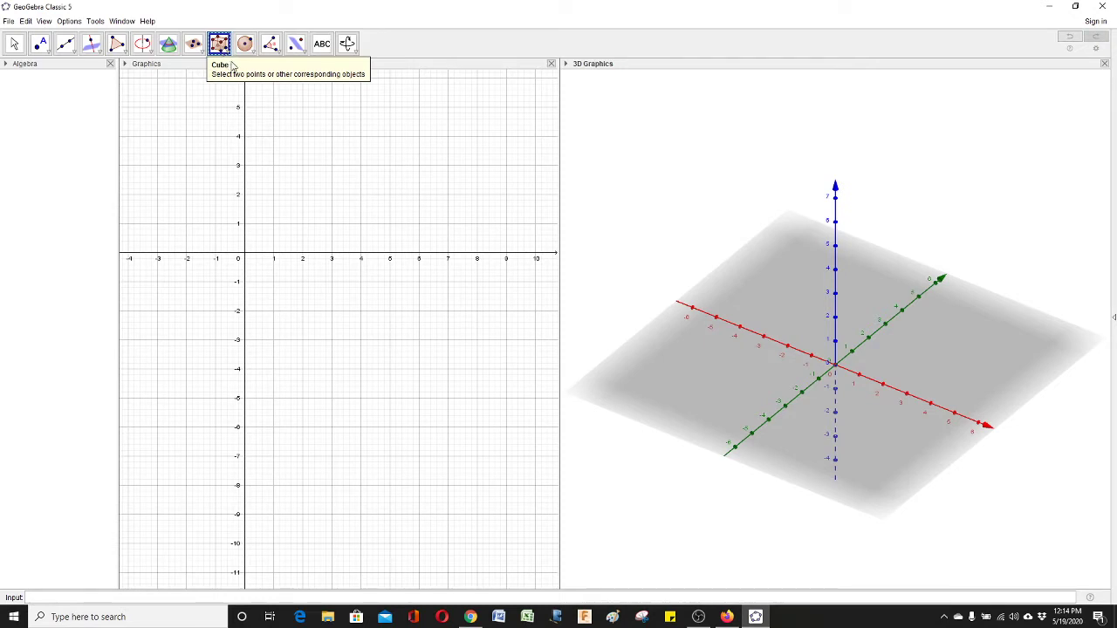
pyautogui.click(836, 365)
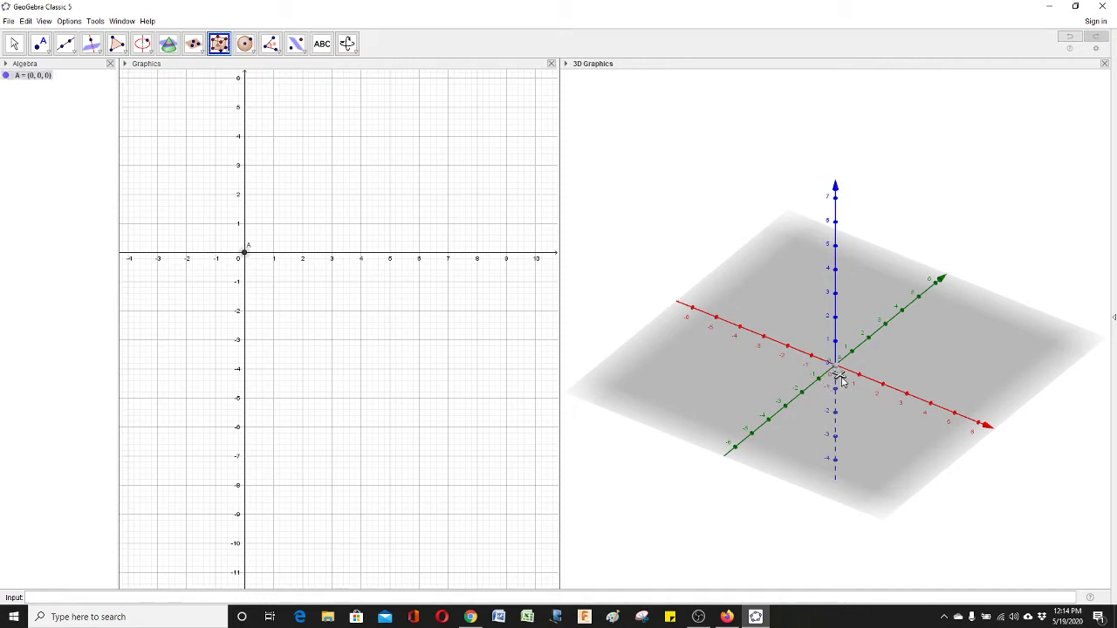
pyautogui.click(932, 407)
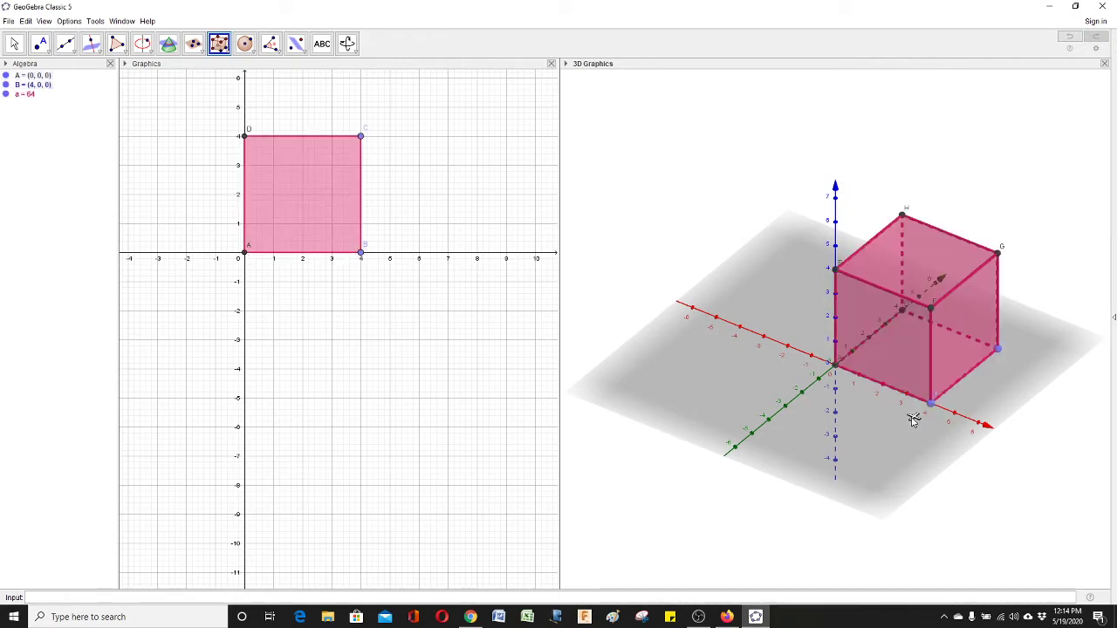
# - Draw a line along the cube's space diagonal, from vertex A at the origin through the opposite vertex G
pyautogui.moveTo(915, 419)
pyautogui.mouseDown(button='right')
pyautogui.moveTo(878, 404)
pyautogui.moveTo(896, 423)
pyautogui.moveTo(915, 419)
pyautogui.moveTo(890, 411)
pyautogui.moveTo(915, 407)
pyautogui.moveTo(919, 449)
pyautogui.moveTo(903, 418)
pyautogui.moveTo(853, 407)
pyautogui.moveTo(894, 423)
pyautogui.moveTo(913, 413)
pyautogui.moveTo(913, 431)
pyautogui.moveTo(913, 406)
pyautogui.moveTo(895, 427)
pyautogui.moveTo(916, 415)
pyautogui.mouseUp(button='right')
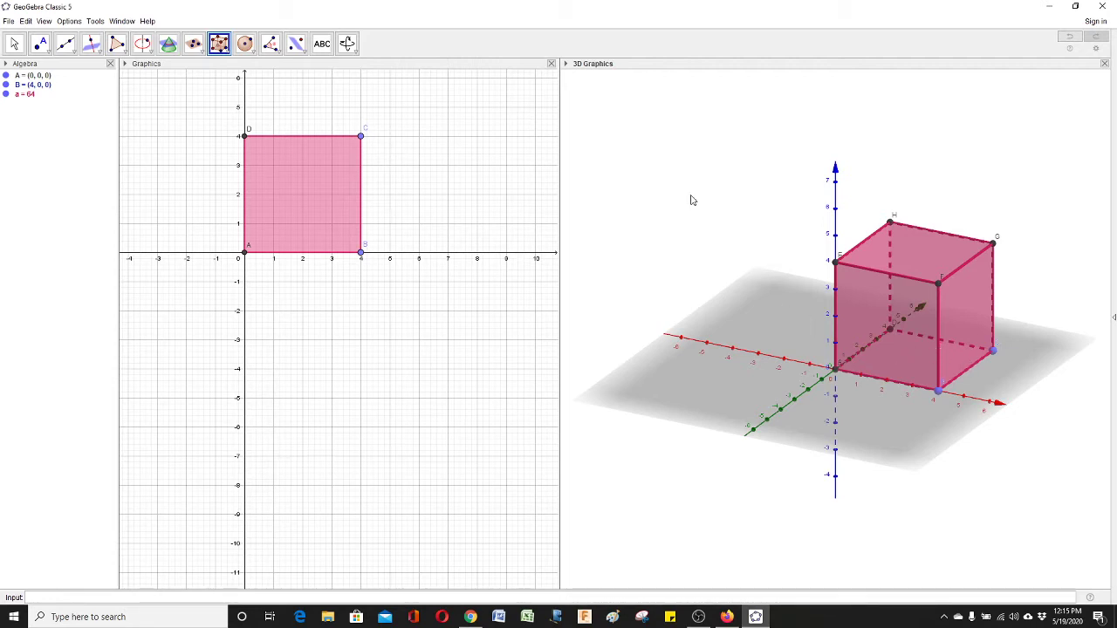
pyautogui.click(75, 54)
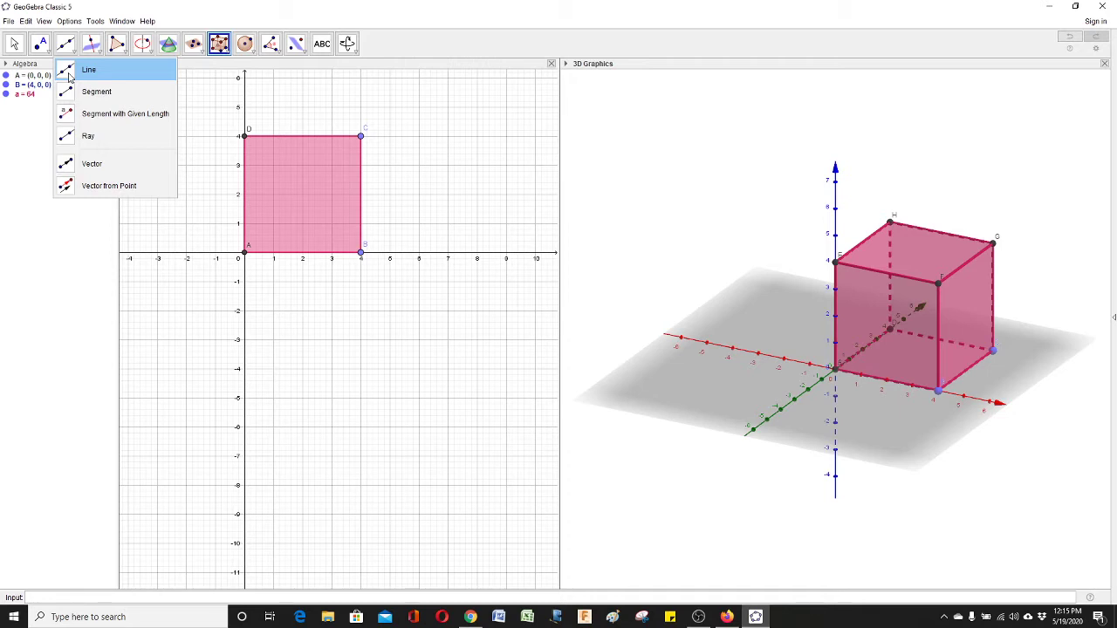
pyautogui.click(69, 78)
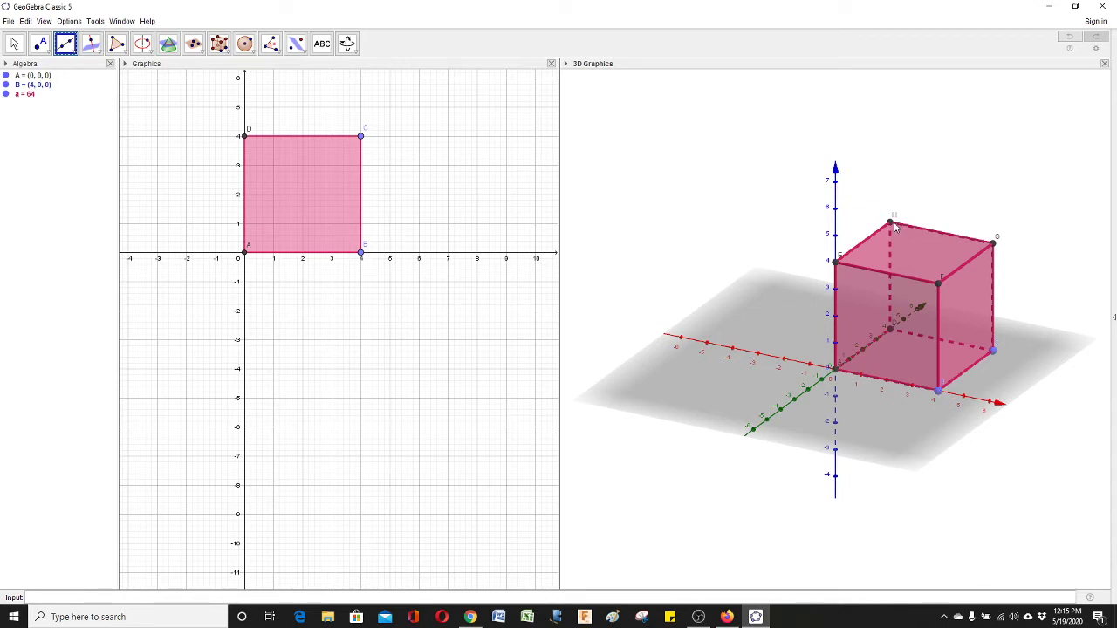
pyautogui.click(835, 374)
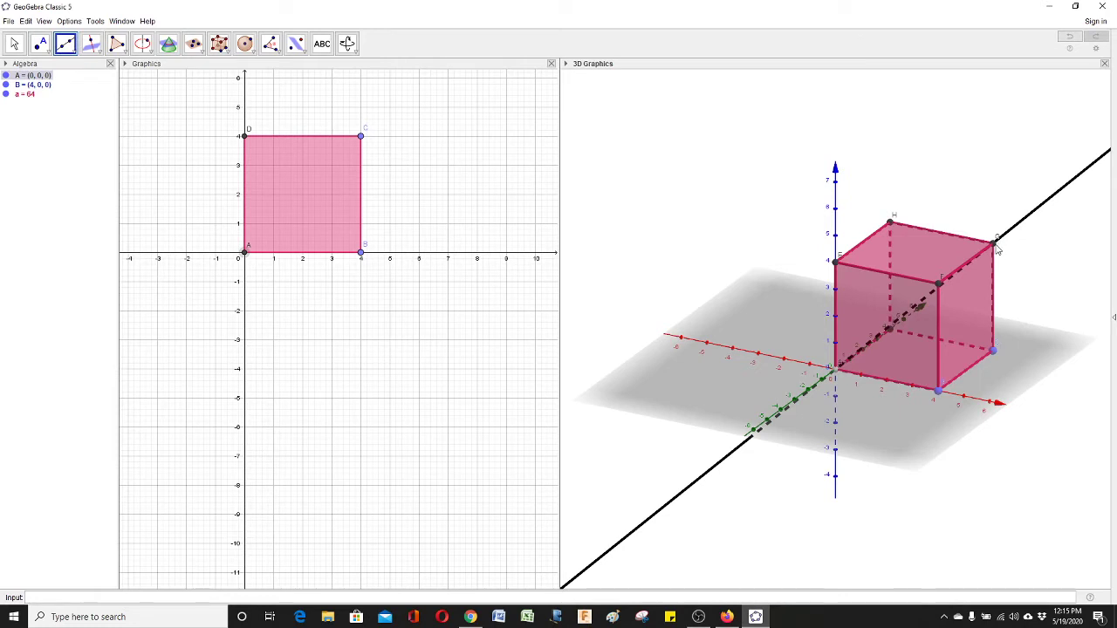
pyautogui.click(995, 248)
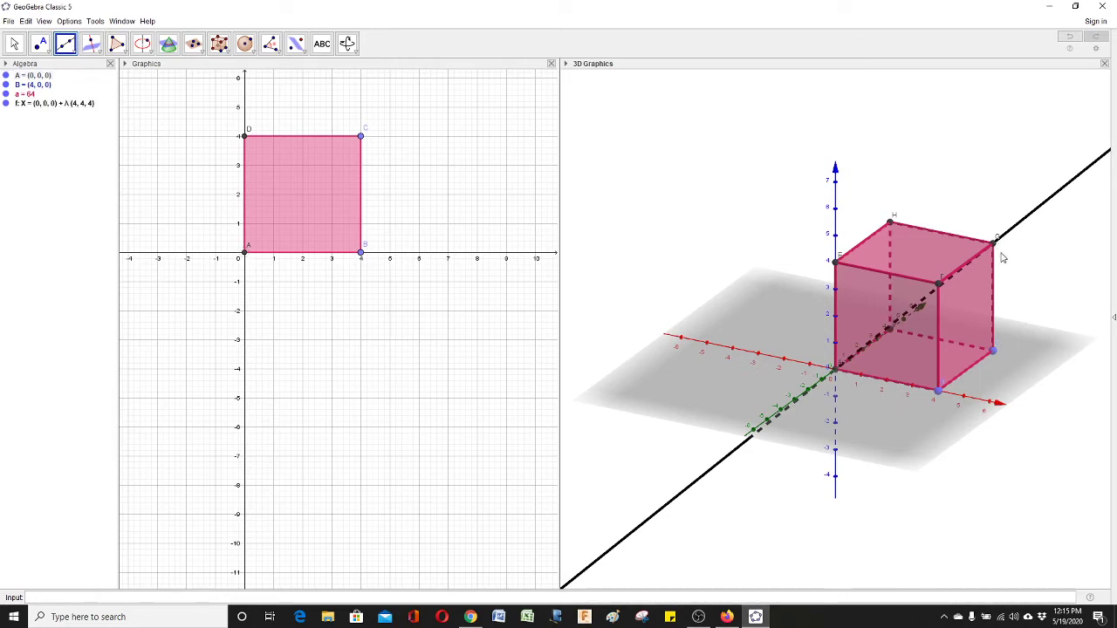
# - Examine the cube and its diagonal line from several angles, and the square base in the 2D view
pyautogui.moveTo(1021, 267)
pyautogui.mouseDown(button='right')
pyautogui.moveTo(1020, 288)
pyautogui.moveTo(999, 276)
pyautogui.moveTo(1002, 261)
pyautogui.mouseUp(button='right')
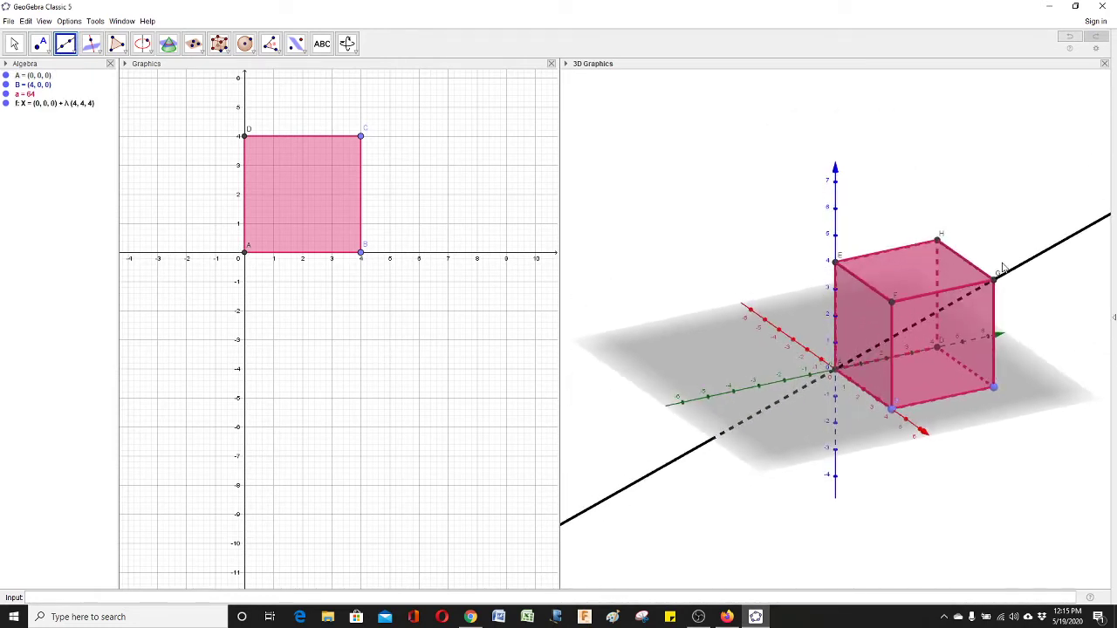
pyautogui.scroll(-1, 1000, 272)
pyautogui.scroll(2, 1000, 272)
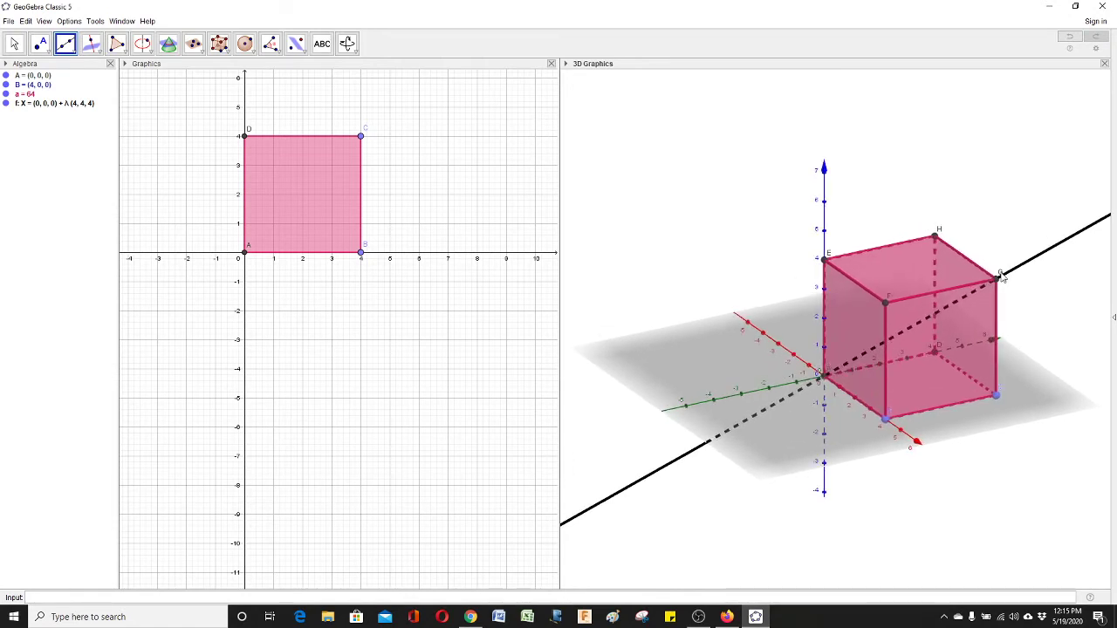
pyautogui.scroll(3, 1001, 275)
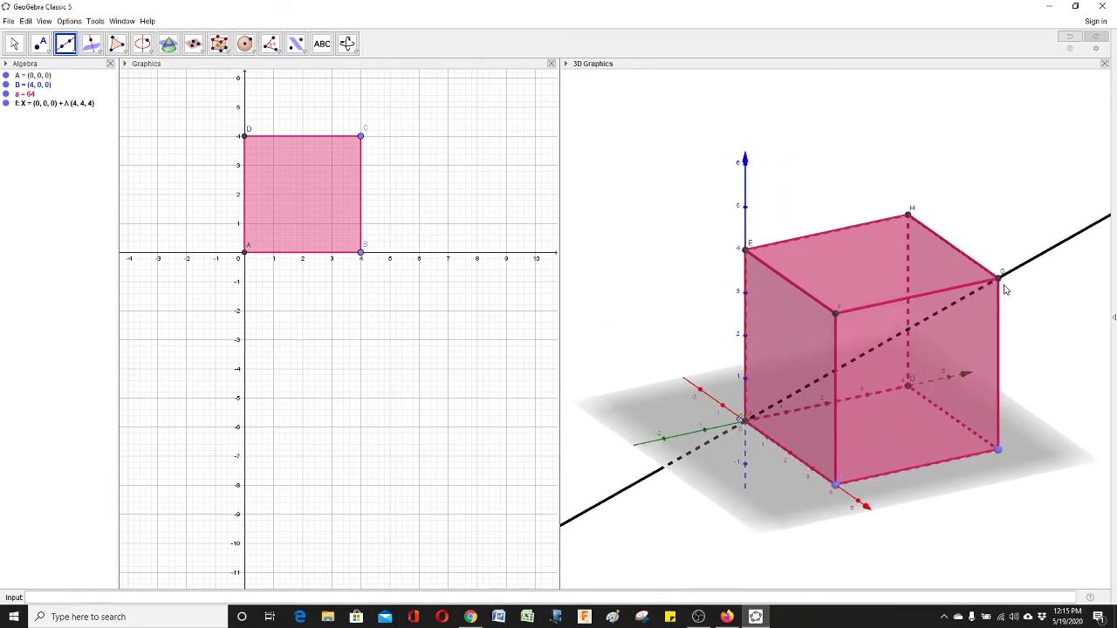
pyautogui.moveTo(1003, 283); pyautogui.dragTo(1030, 296, button='right')
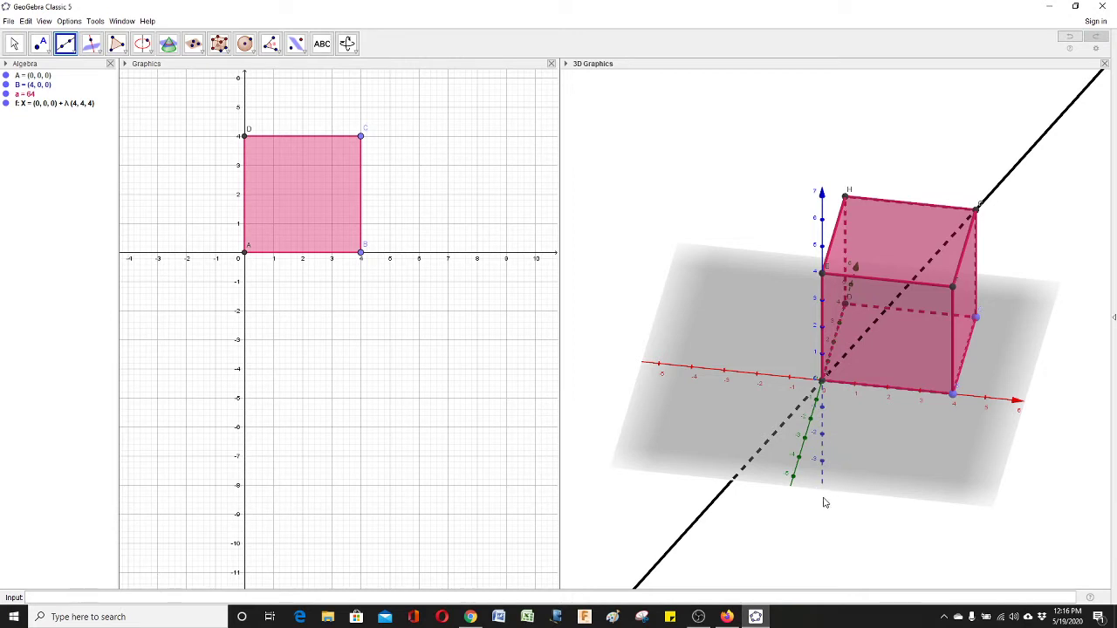
pyautogui.moveTo(823, 497)
pyautogui.mouseDown(button='right')
pyautogui.moveTo(833, 502)
pyautogui.moveTo(827, 492)
pyautogui.mouseUp(button='right')
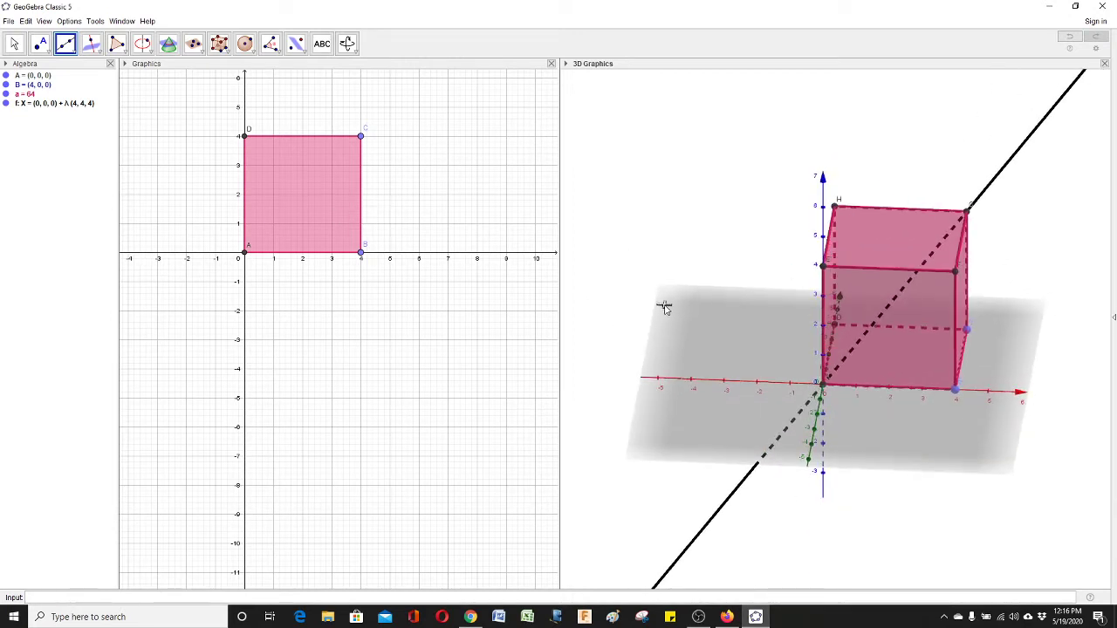
pyautogui.moveTo(638, 322)
pyautogui.mouseDown(button='right')
pyautogui.moveTo(644, 332)
pyautogui.moveTo(645, 323)
pyautogui.mouseUp(button='right')
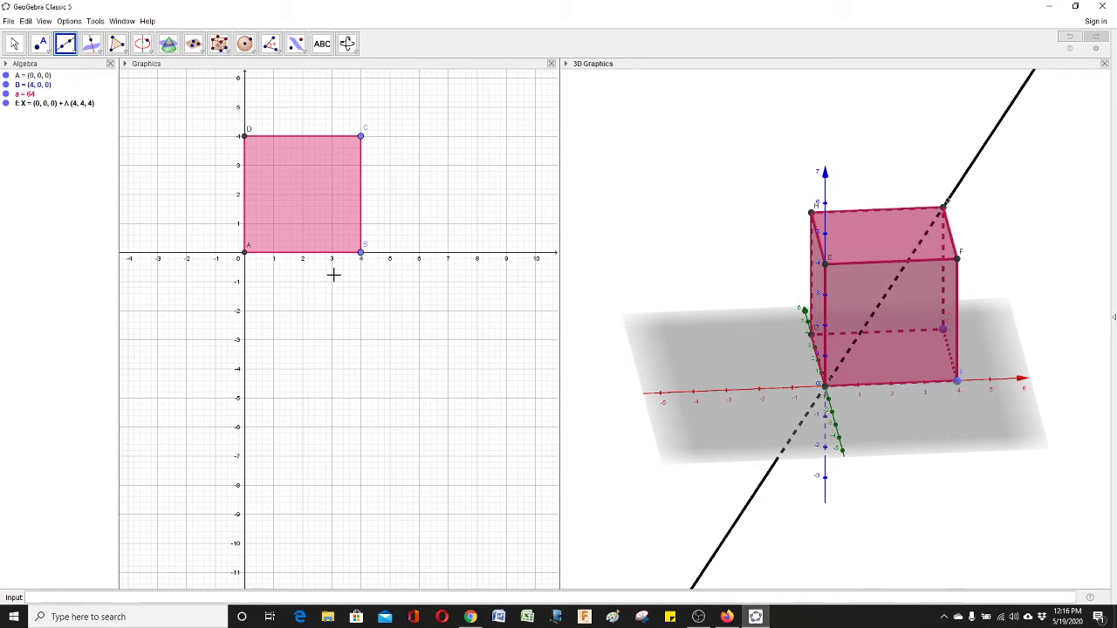
pyautogui.scroll(1, 321, 292)
pyautogui.moveTo(321, 293); pyautogui.dragTo(374, 364, button='middle')
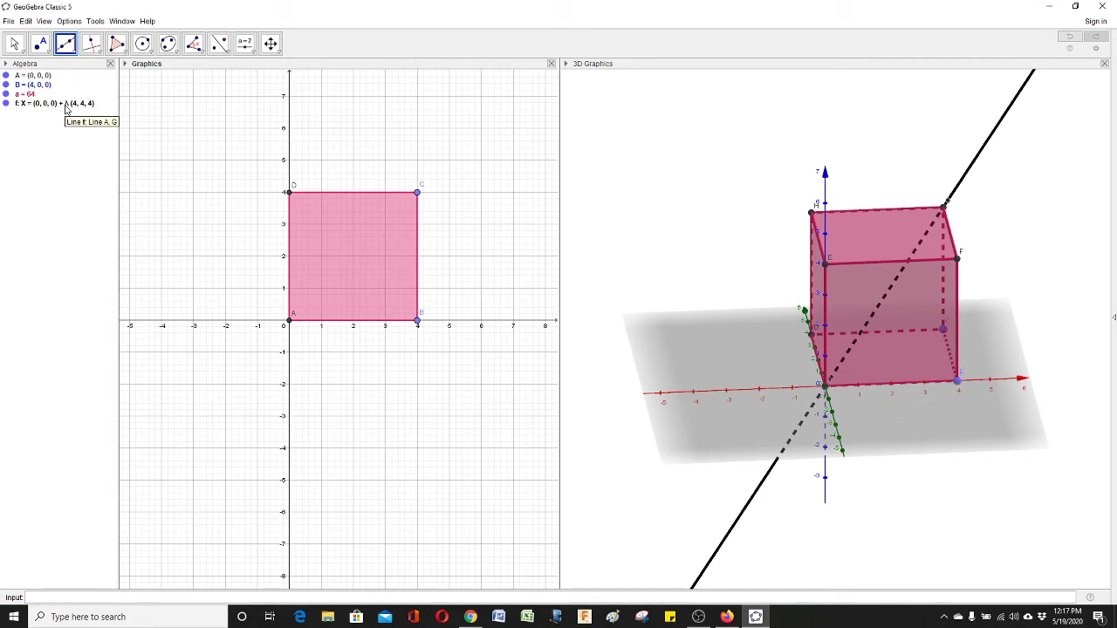
# - Rotate the cube around the diagonal line by 30° counterclockwise with Rotate around Line
pyautogui.click(226, 55)
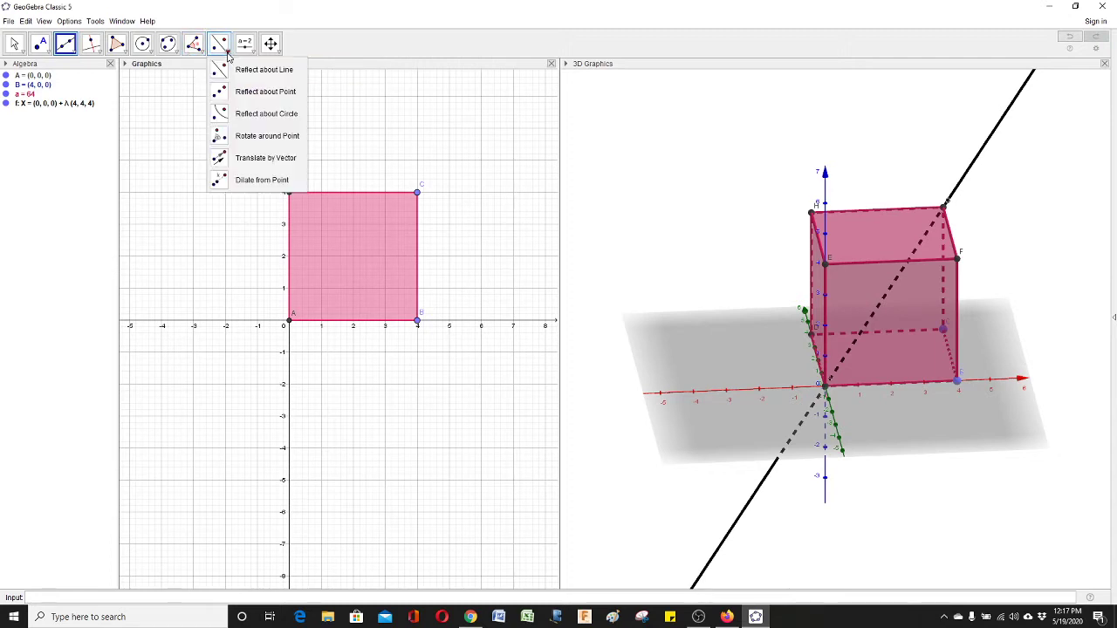
pyautogui.click(194, 52)
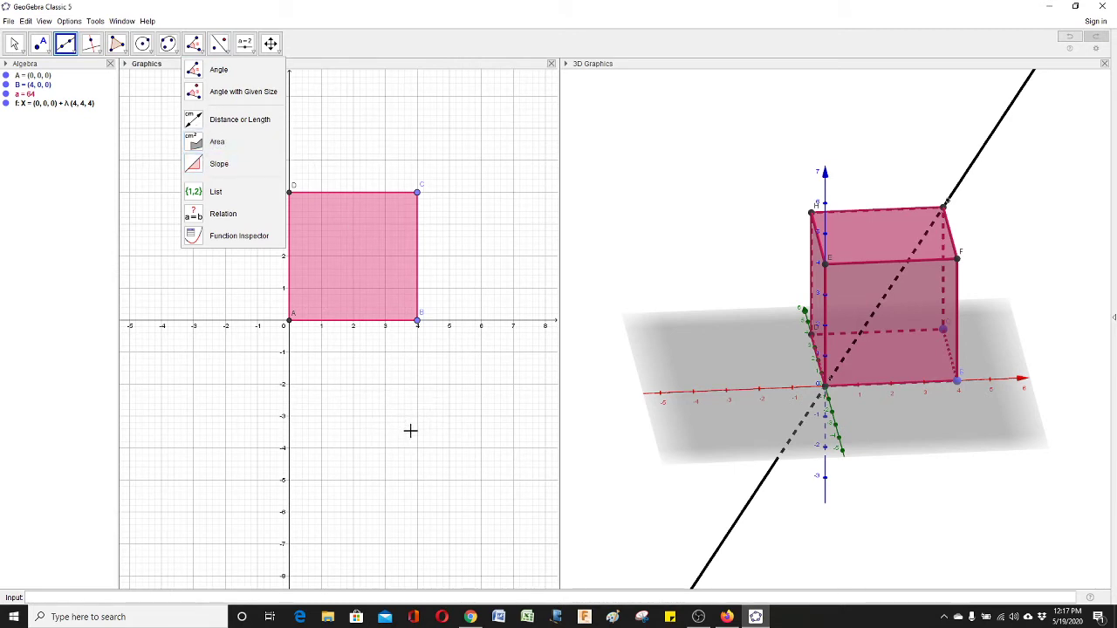
pyautogui.click(634, 216)
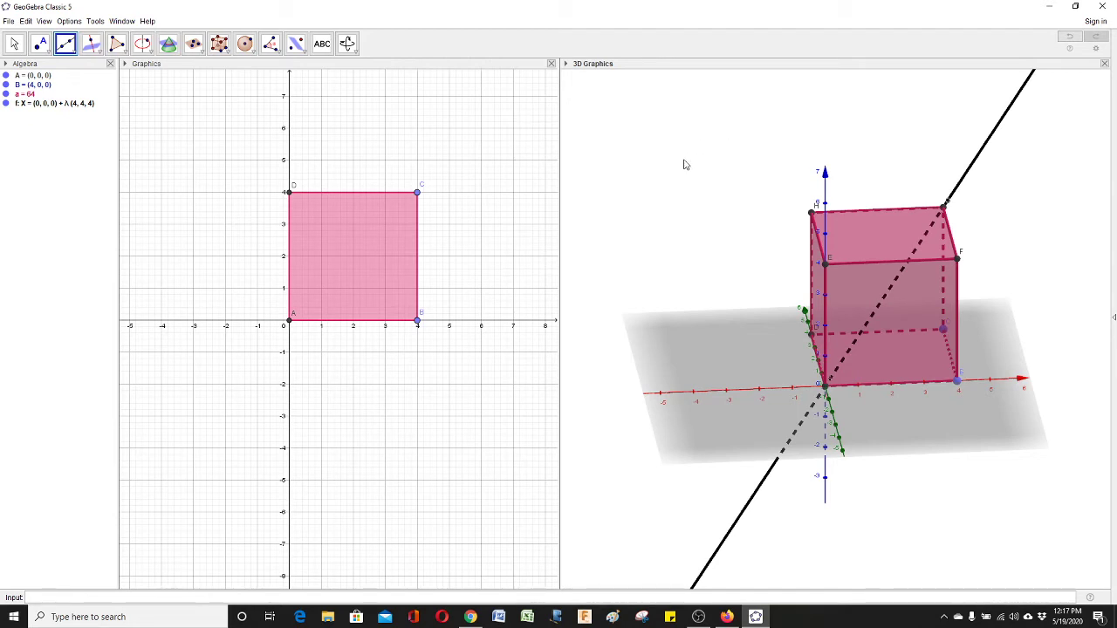
pyautogui.click(277, 53)
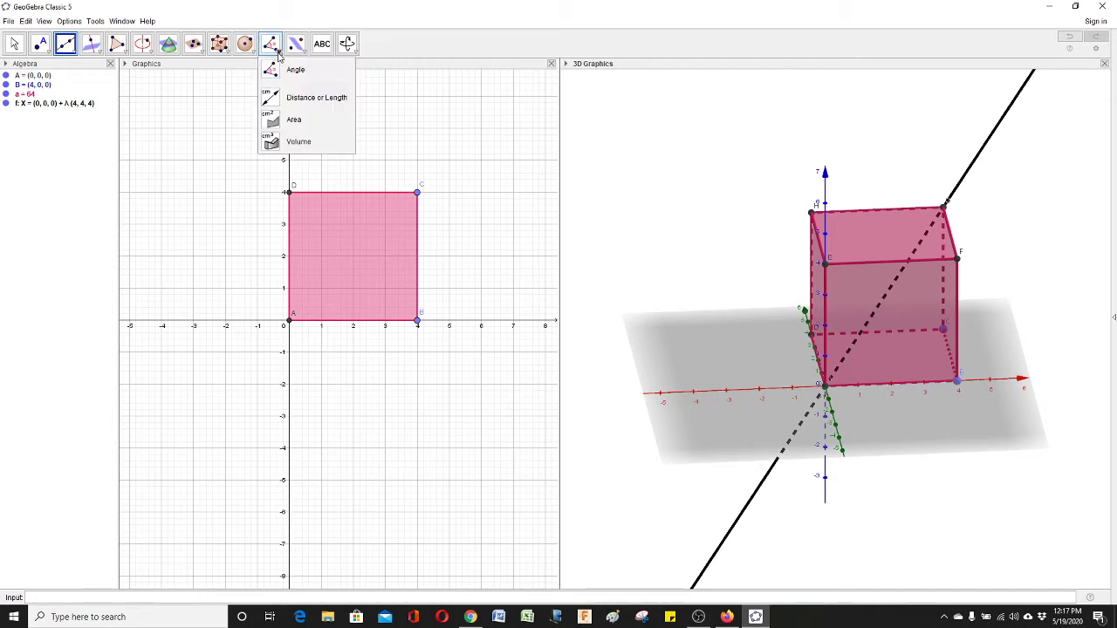
pyautogui.click(296, 49)
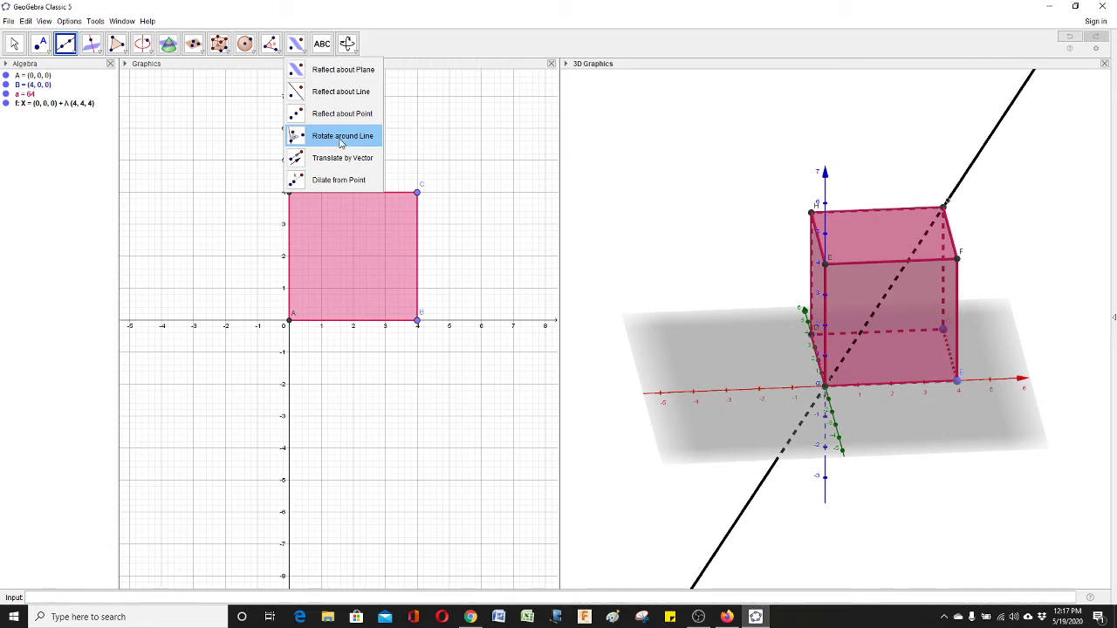
pyautogui.click(339, 140)
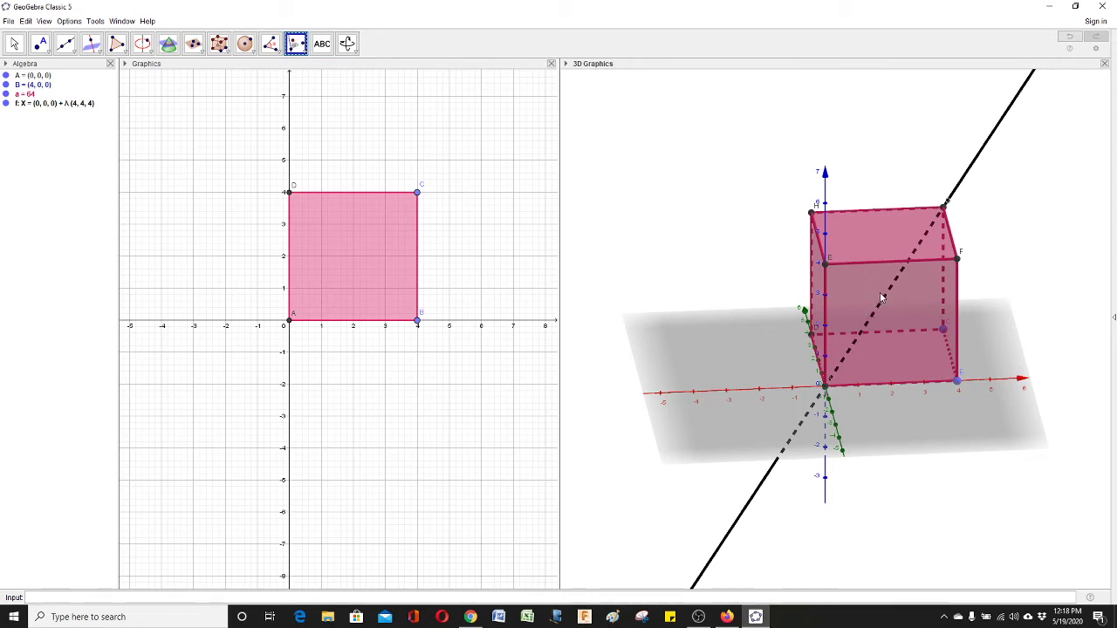
pyautogui.moveTo(865, 301)
pyautogui.mouseDown(button='right')
pyautogui.moveTo(878, 296)
pyautogui.moveTo(859, 302)
pyautogui.moveTo(868, 301)
pyautogui.mouseUp(button='right')
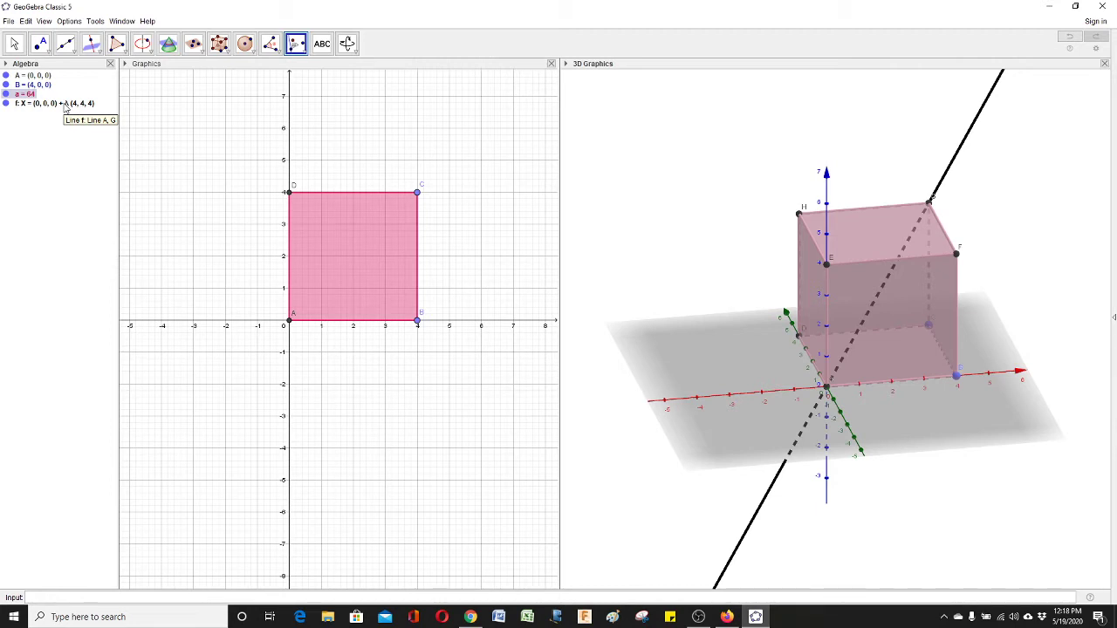
pyautogui.click(966, 141)
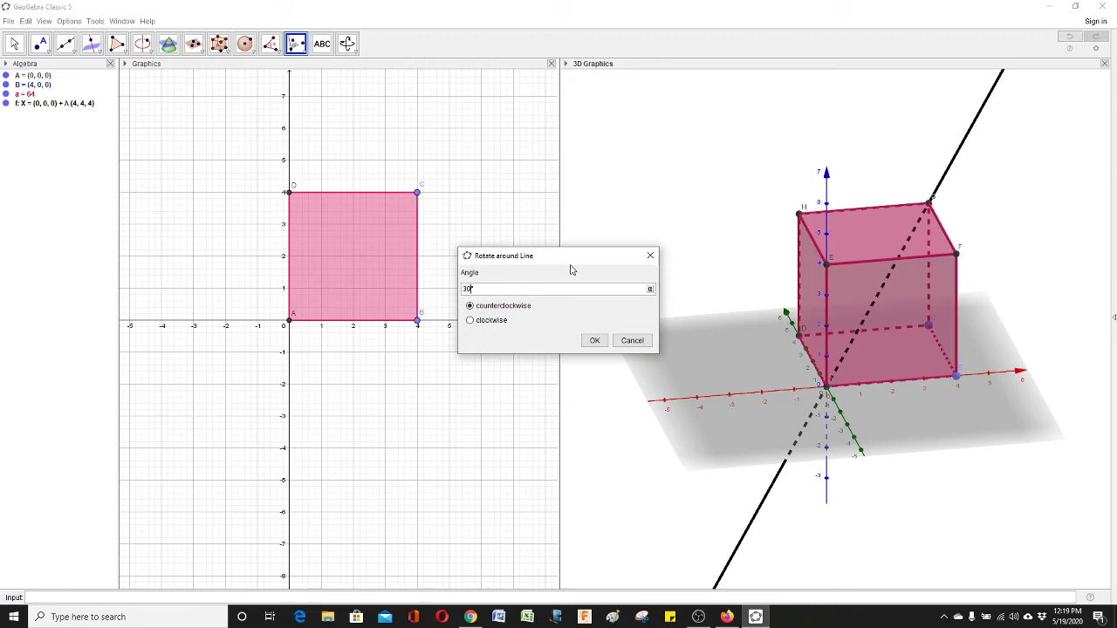
pyautogui.click(592, 341)
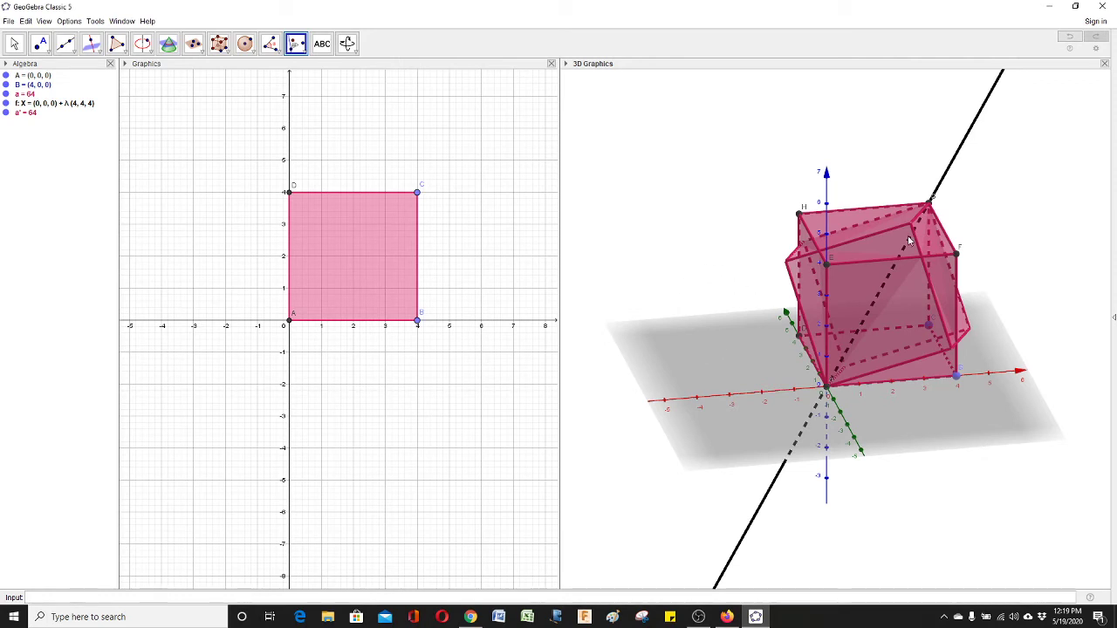
# - Change the rotated cube's color to green (#009900) in its object properties
pyautogui.click(18, 115)
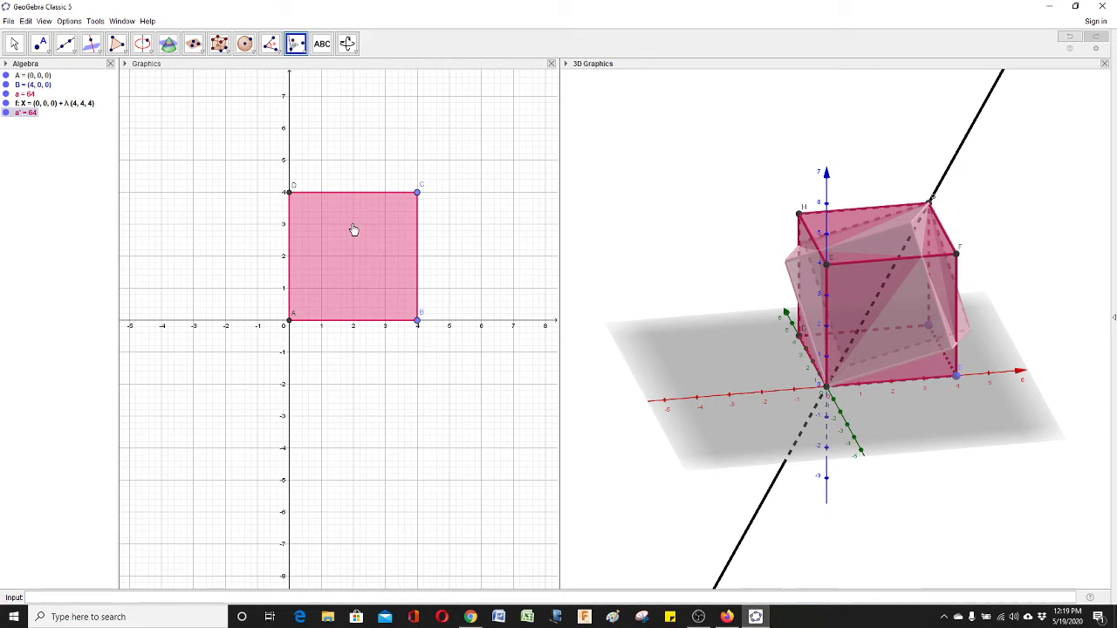
pyautogui.rightClick(32, 115)
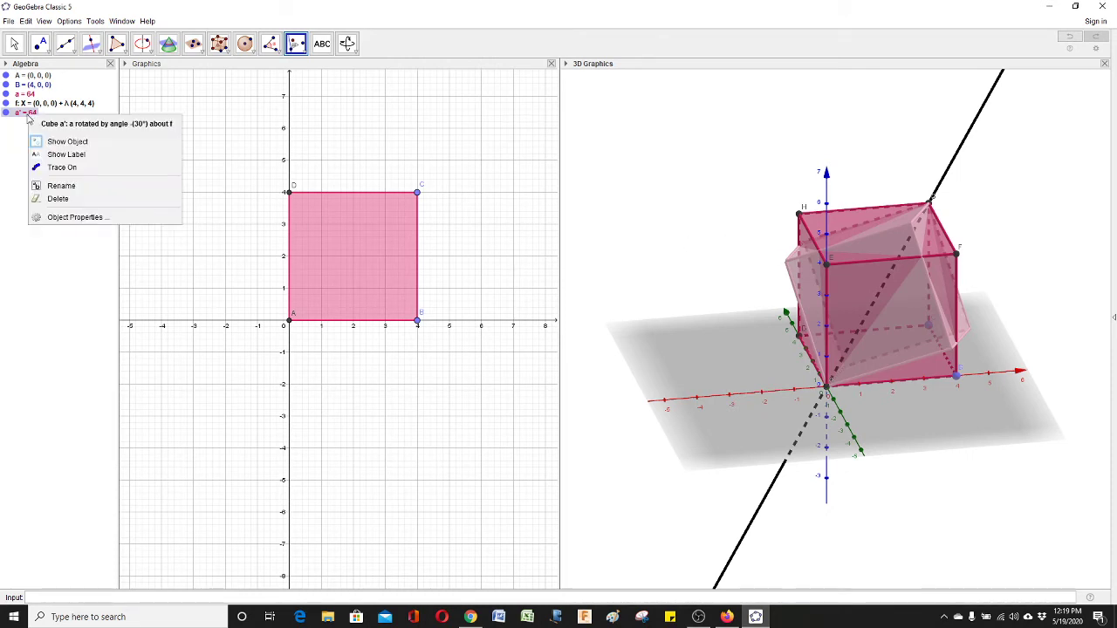
pyautogui.click(83, 218)
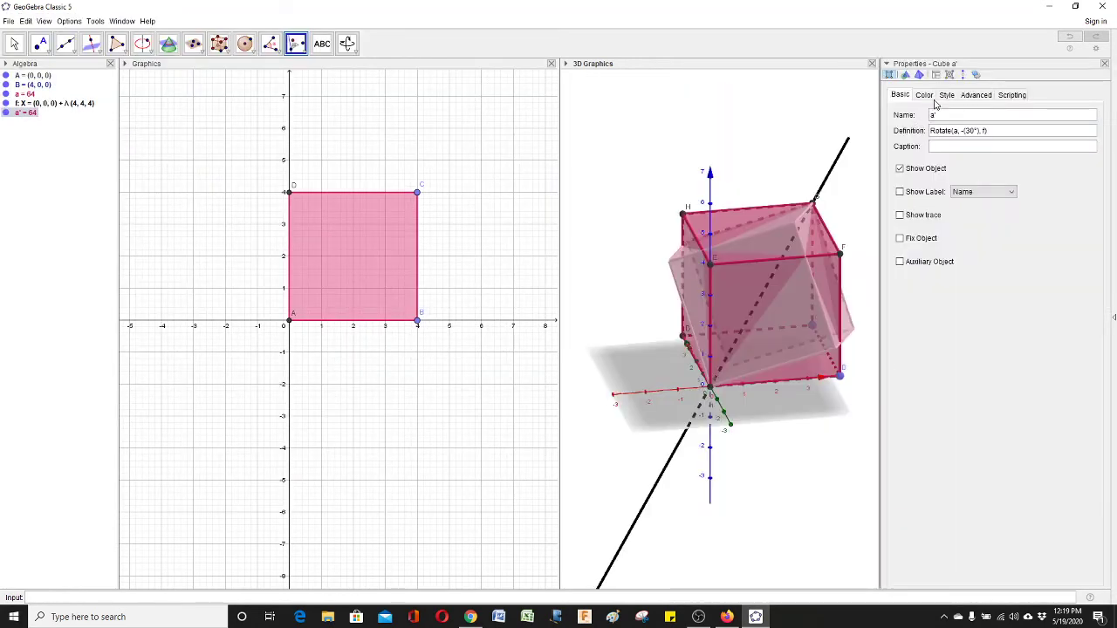
pyautogui.click(926, 96)
pyautogui.click(980, 157)
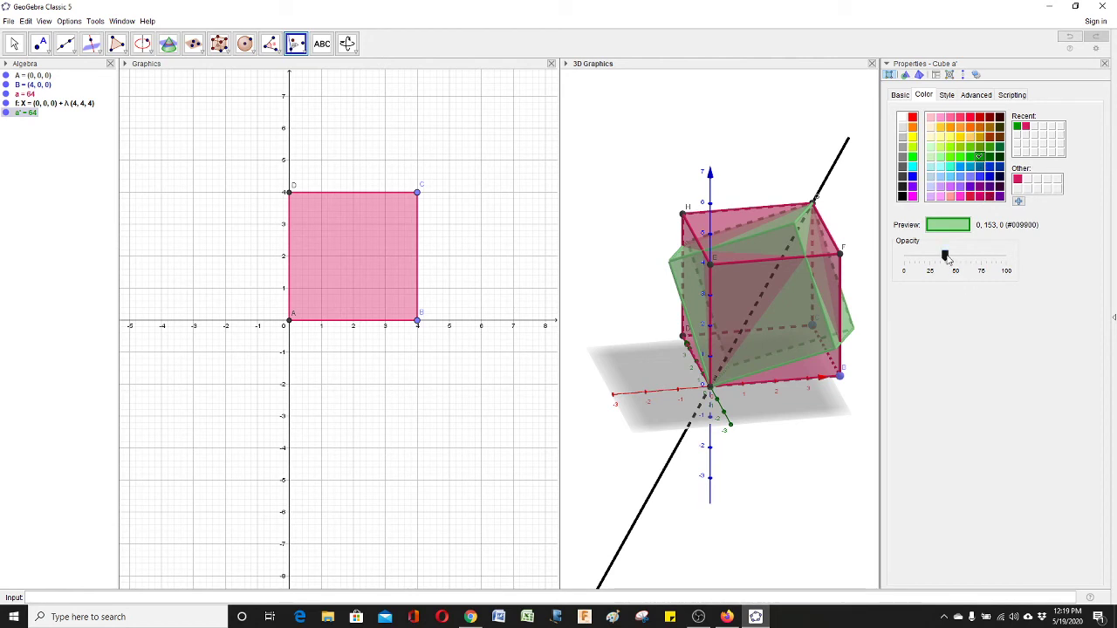
# - Color the rotated cube green (#009900) and set its opacity to 0 so only its edges are drawn
pyautogui.moveTo(944, 256); pyautogui.dragTo(903, 266)
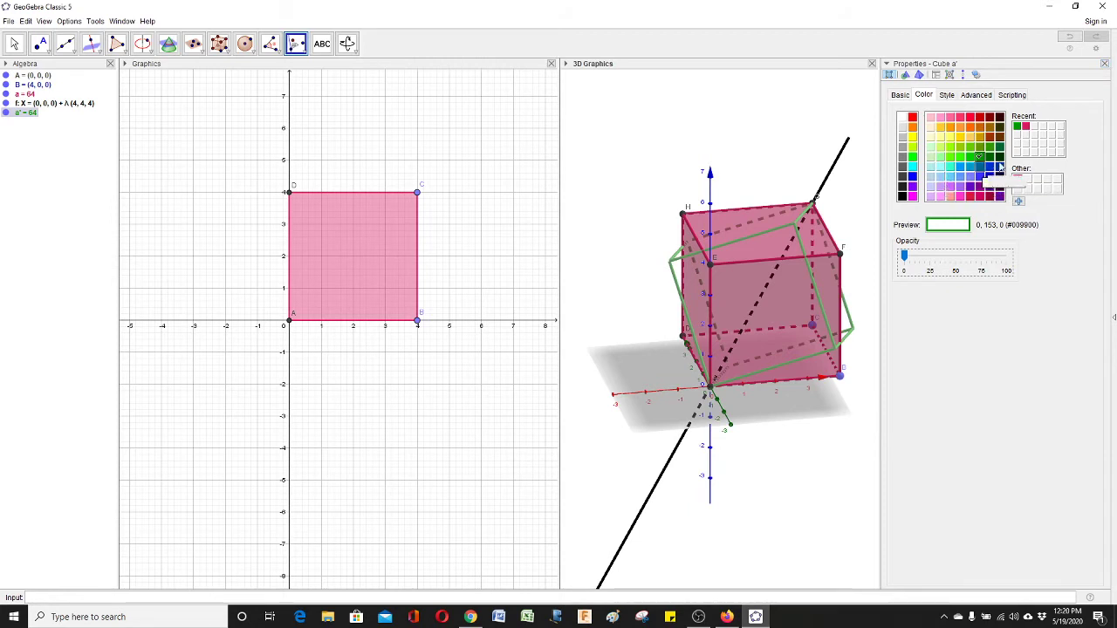
pyautogui.click(1105, 69)
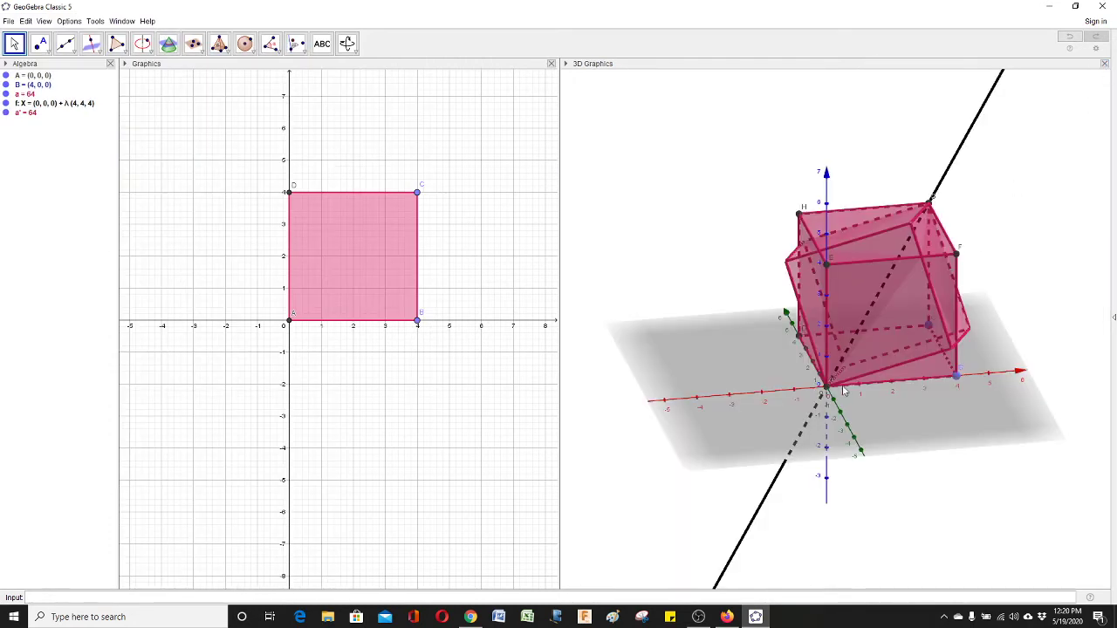
pyautogui.rightClick(31, 115)
pyautogui.click(78, 215)
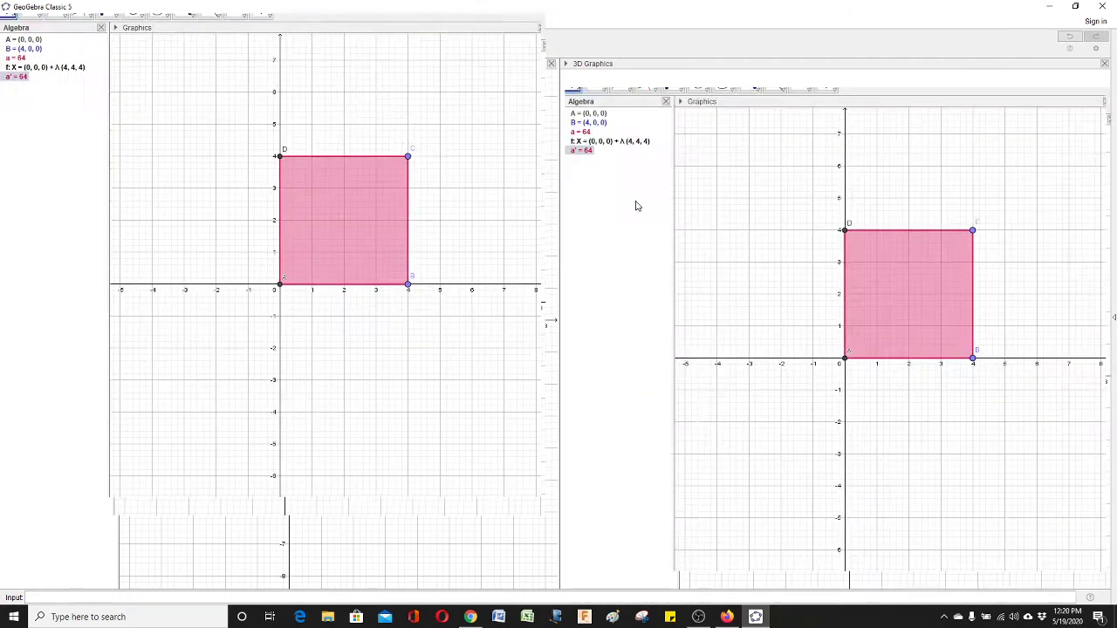
pyautogui.click(1019, 127)
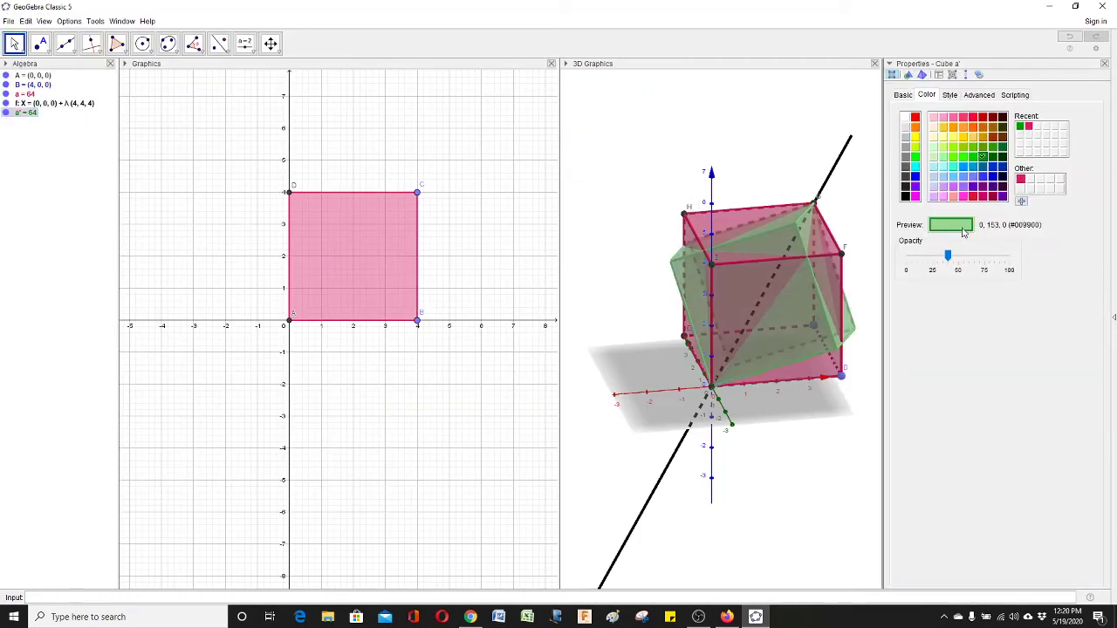
pyautogui.moveTo(948, 254); pyautogui.dragTo(906, 266)
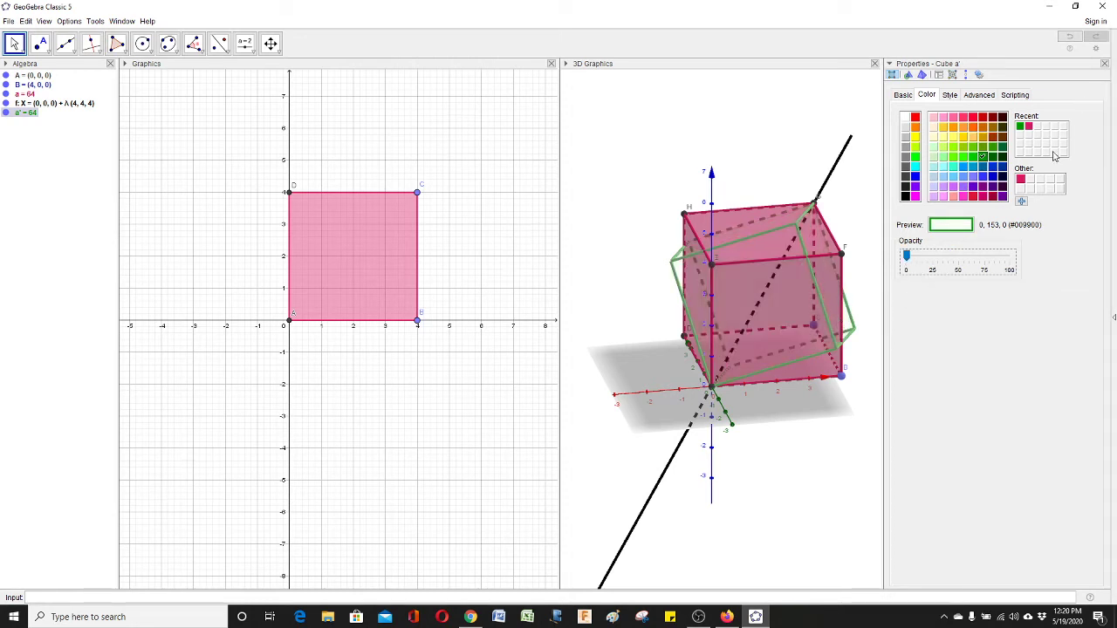
pyautogui.click(849, 117)
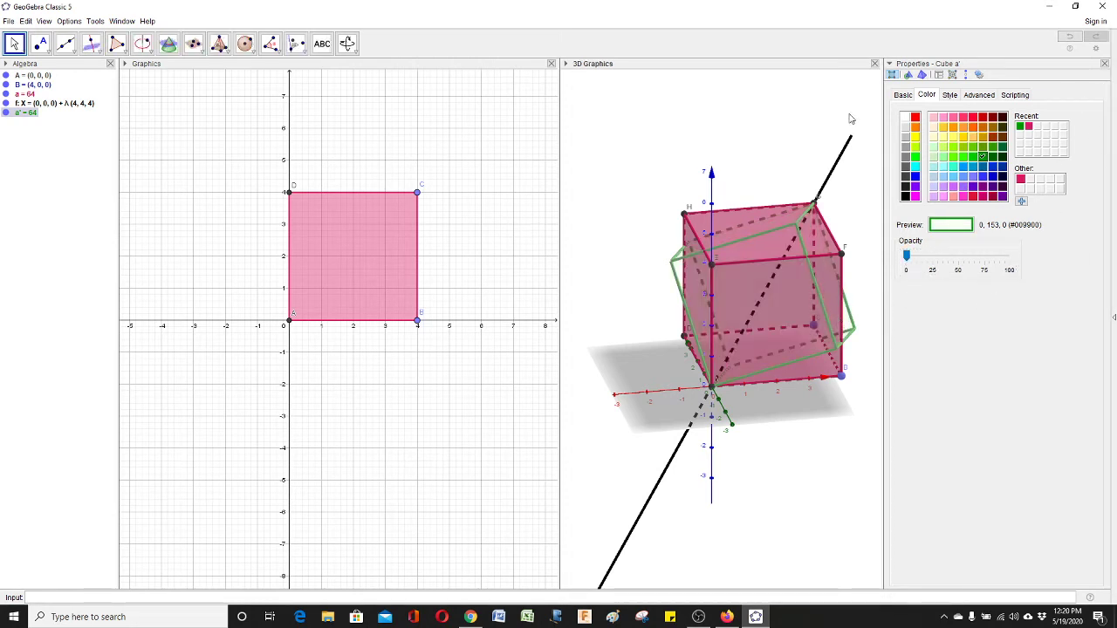
pyautogui.click(1103, 64)
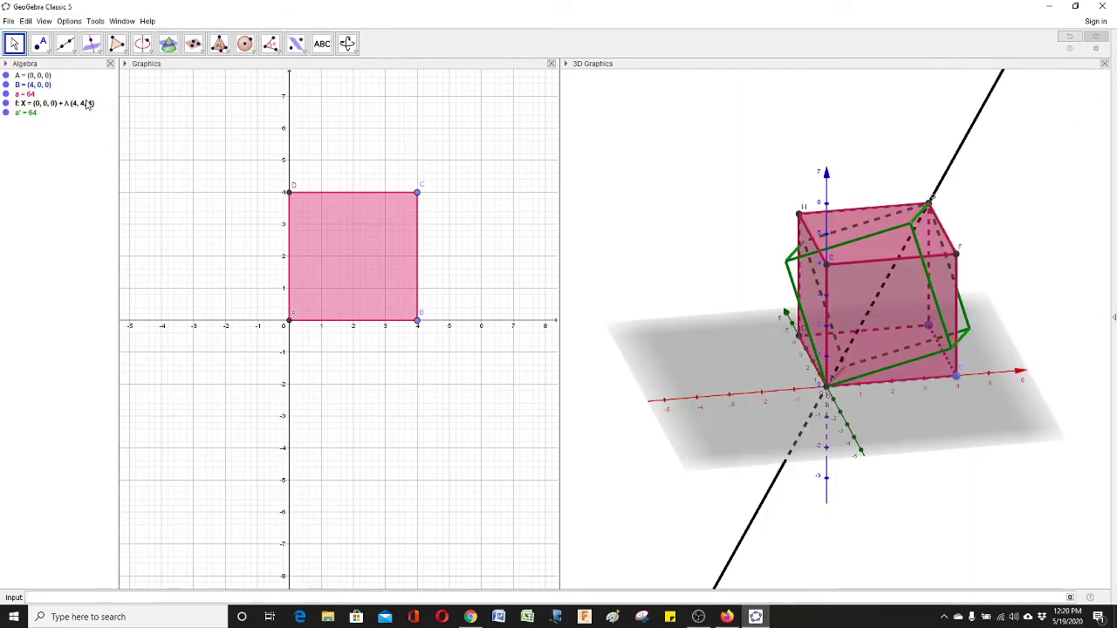
# - Hide the original cube to examine the green rotated outline from another angle, and show the original again
pyautogui.click(6, 95)
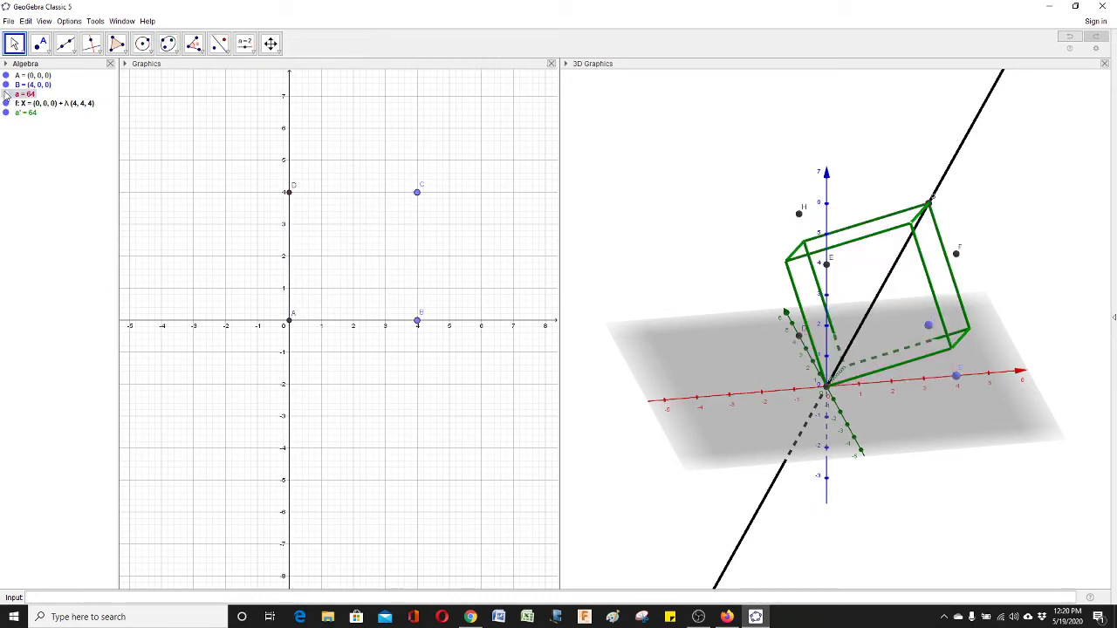
pyautogui.moveTo(900, 451)
pyautogui.mouseDown()
pyautogui.moveTo(830, 462)
pyautogui.moveTo(906, 461)
pyautogui.mouseUp()
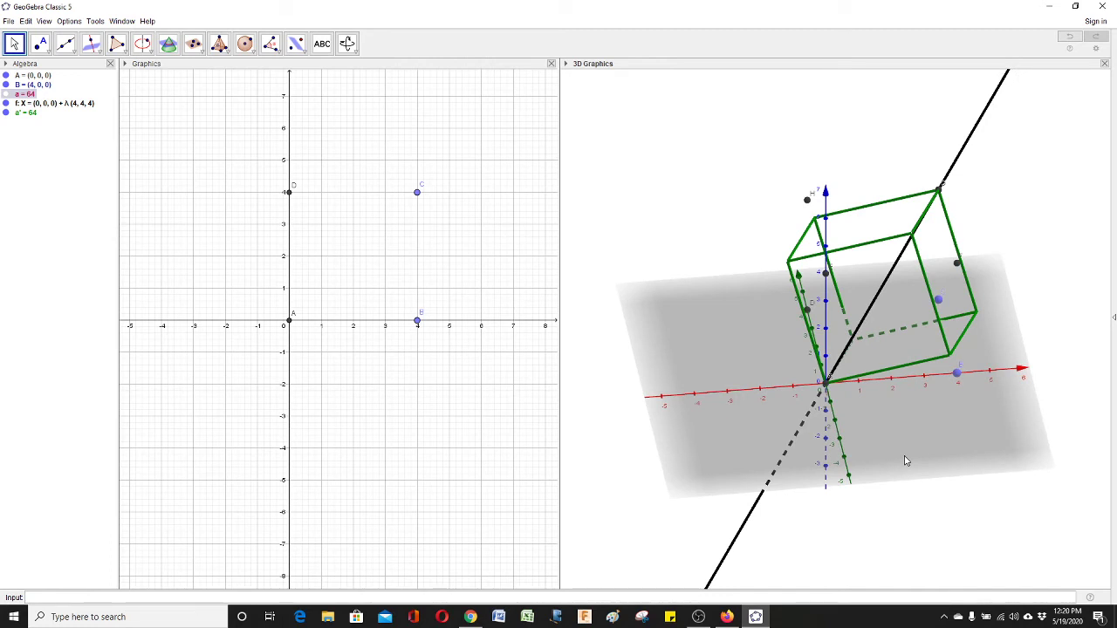
pyautogui.click(7, 95)
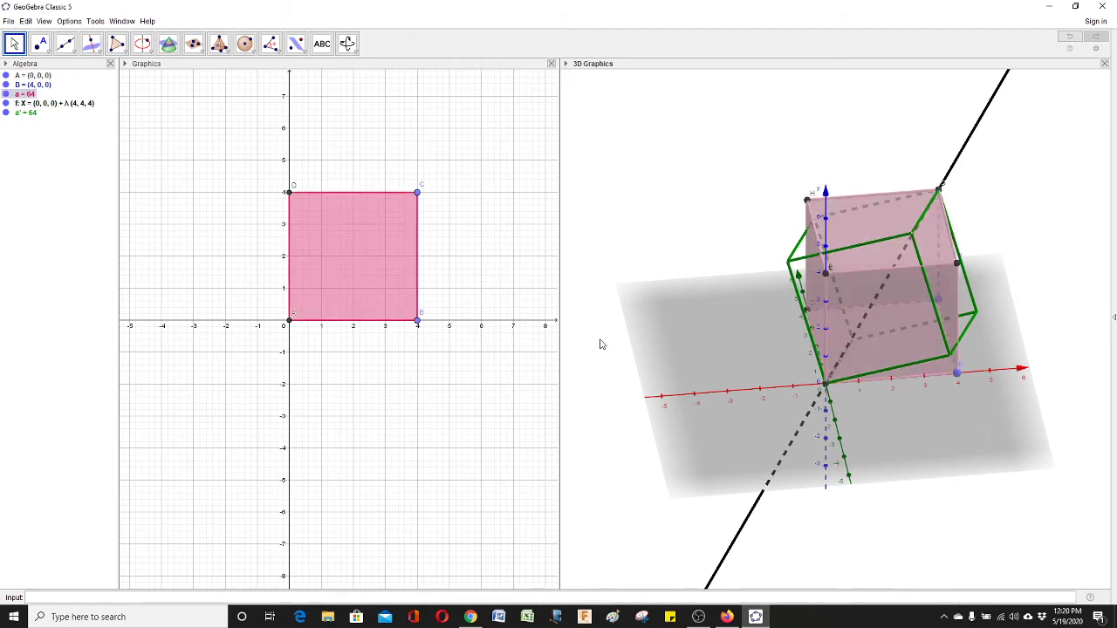
pyautogui.moveTo(601, 344)
pyautogui.mouseDown()
pyautogui.moveTo(609, 335)
pyautogui.moveTo(599, 332)
pyautogui.mouseUp()
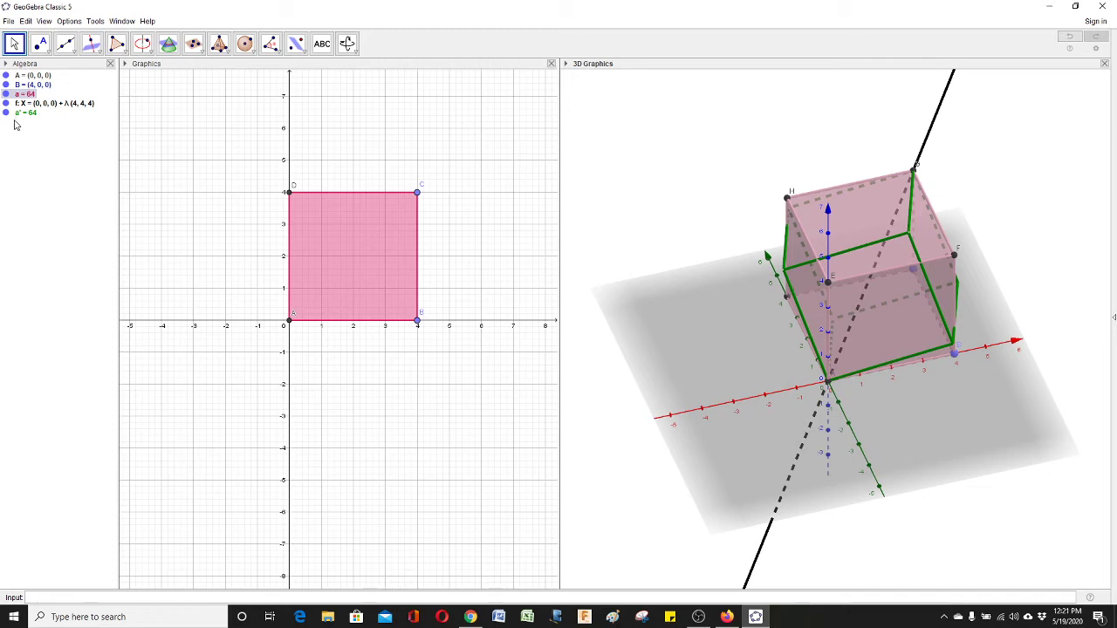
pyautogui.click(462, 296)
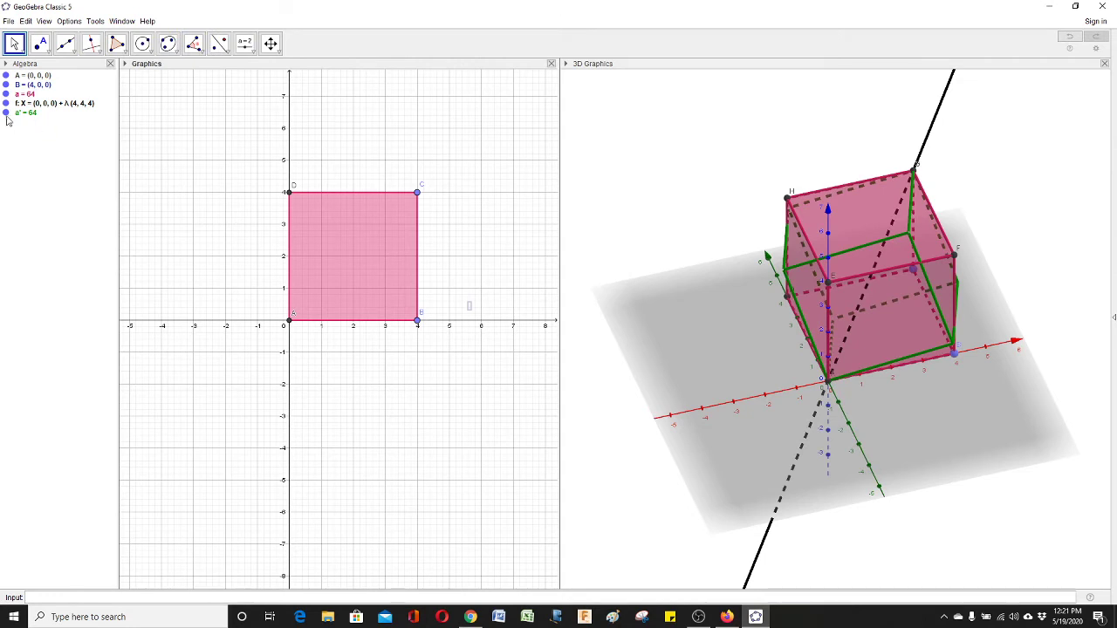
# - Hide the green rotated cube and define an angle variable AmountOfRotation = 30°
pyautogui.click(6, 113)
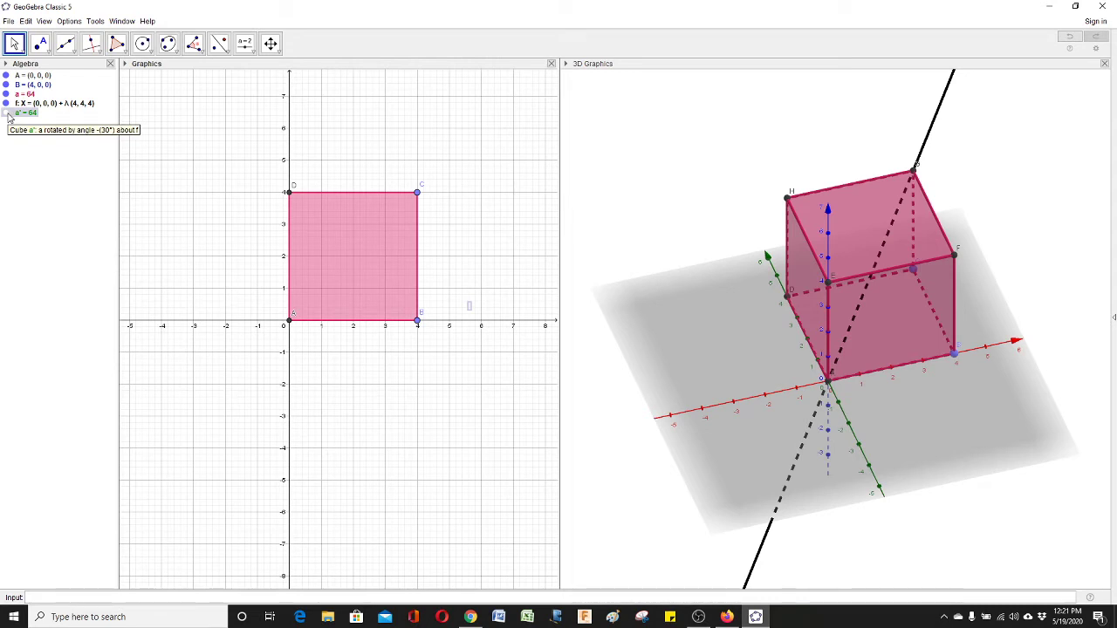
pyautogui.click(151, 598)
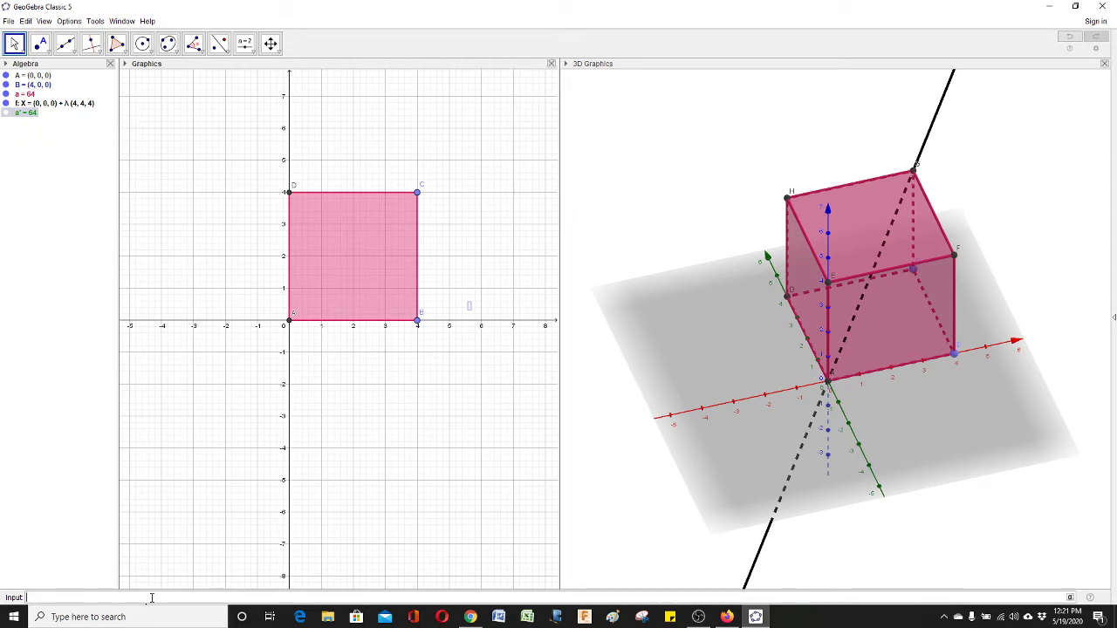
pyautogui.click(97, 426)
pyautogui.click(156, 593)
pyautogui.write('AmountOfT')
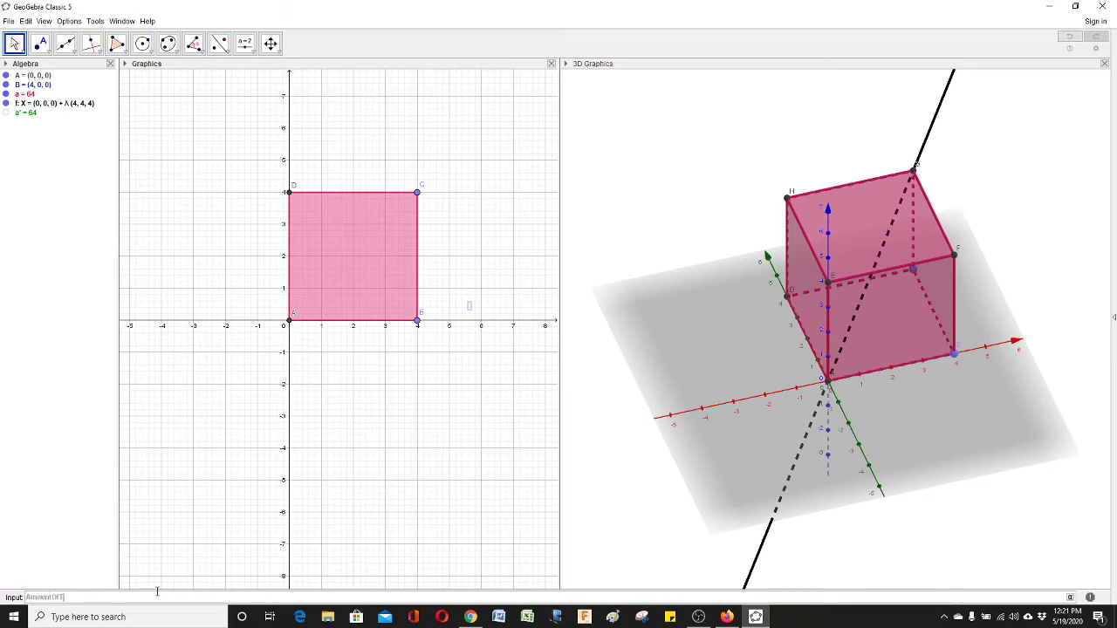
pyautogui.press('BackSpace')
pyautogui.write('Rotation = 30')
pyautogui.click(1069, 597)
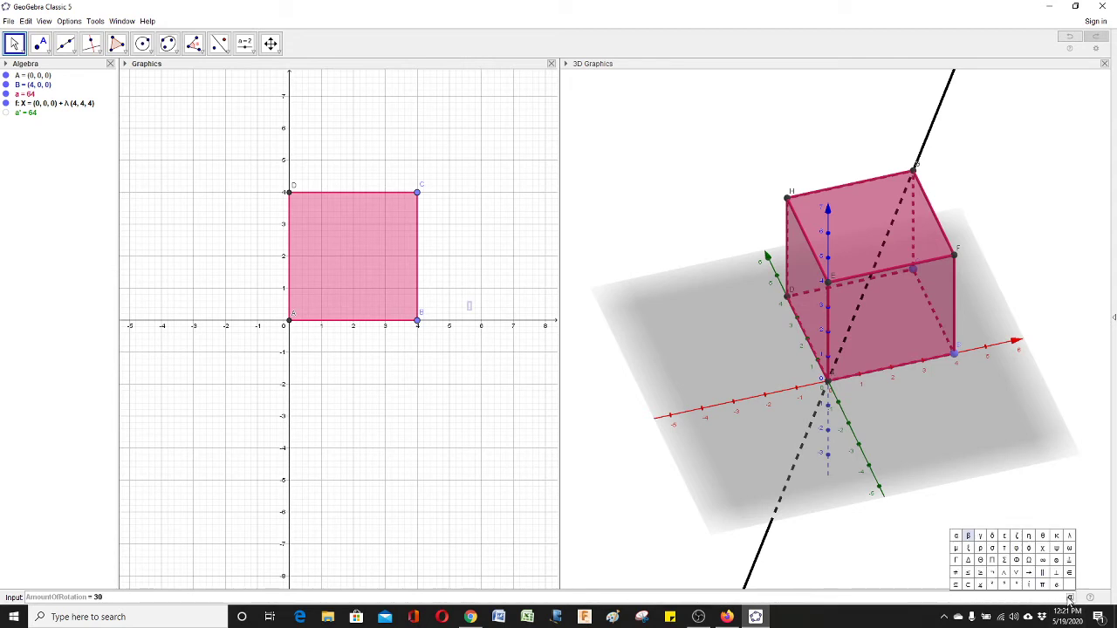
pyautogui.click(1016, 586)
pyautogui.click(1017, 587)
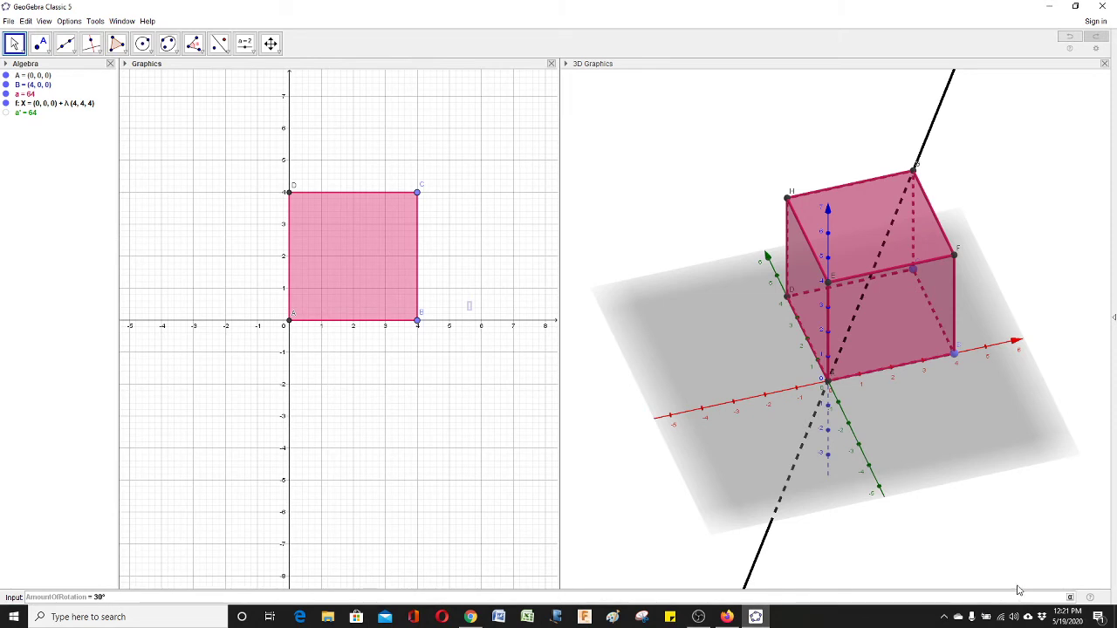
pyautogui.press('Return')
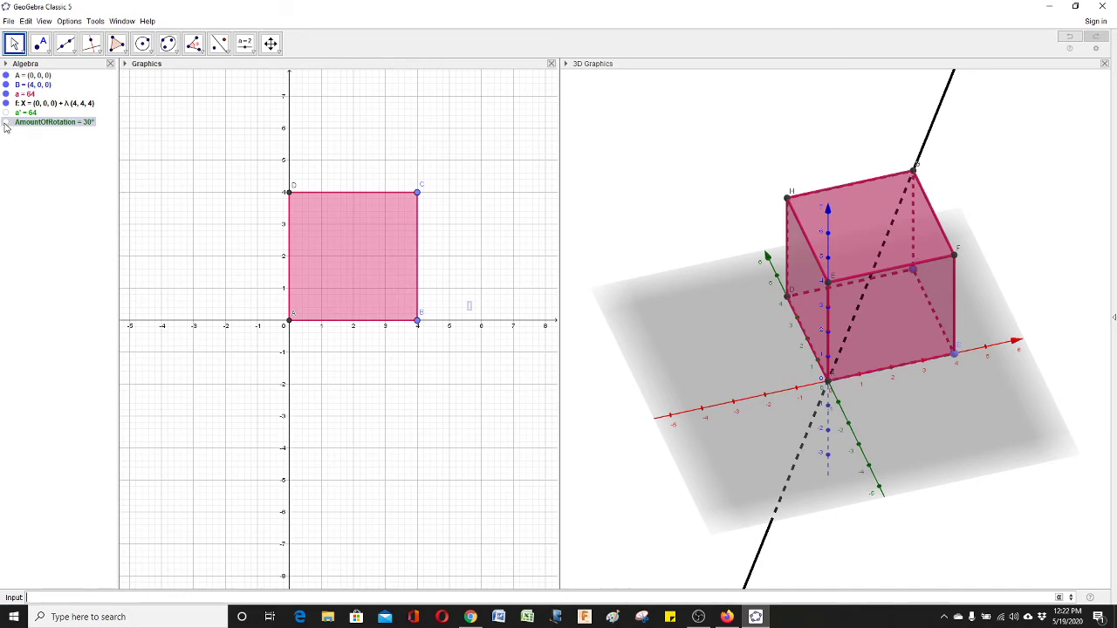
# - Show the AmountOfRotation slider in the 2D view and run it from 0° to 360°
pyautogui.click(7, 125)
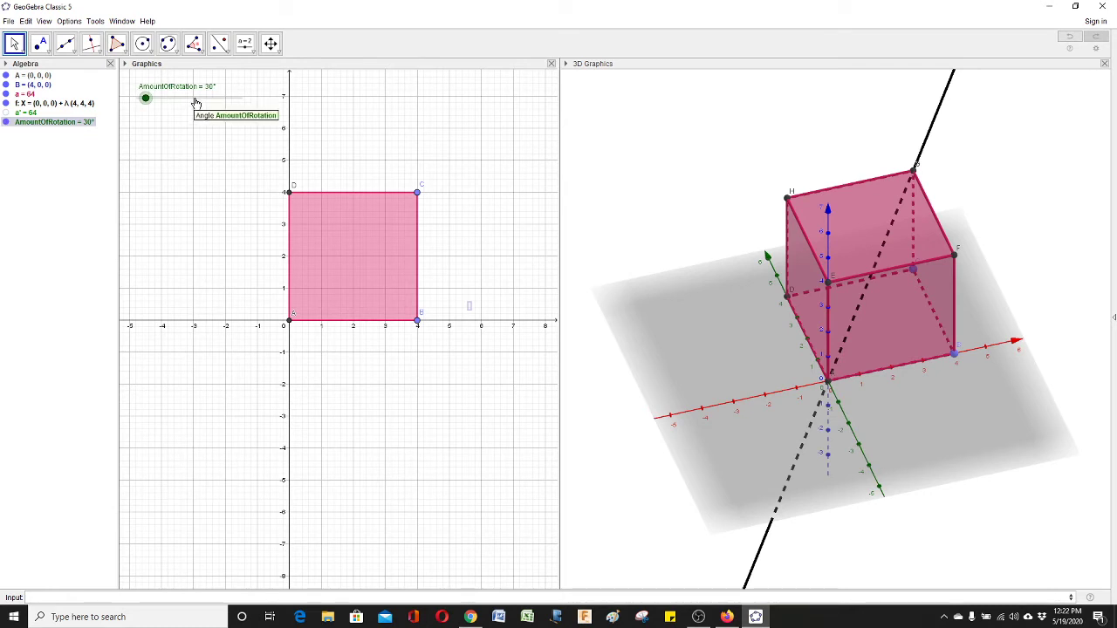
pyautogui.moveTo(197, 102); pyautogui.dragTo(123, 119)
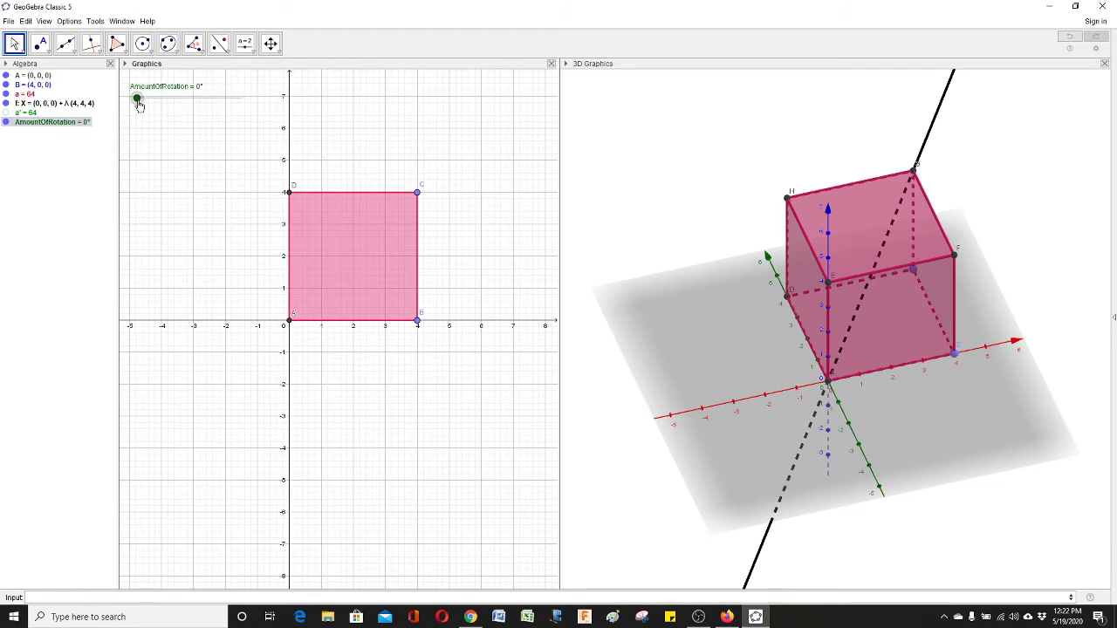
pyautogui.moveTo(140, 106); pyautogui.dragTo(262, 104)
# - Set the AmountOfRotation slider's line opacity to 100 in its object properties
pyautogui.rightClick(59, 123)
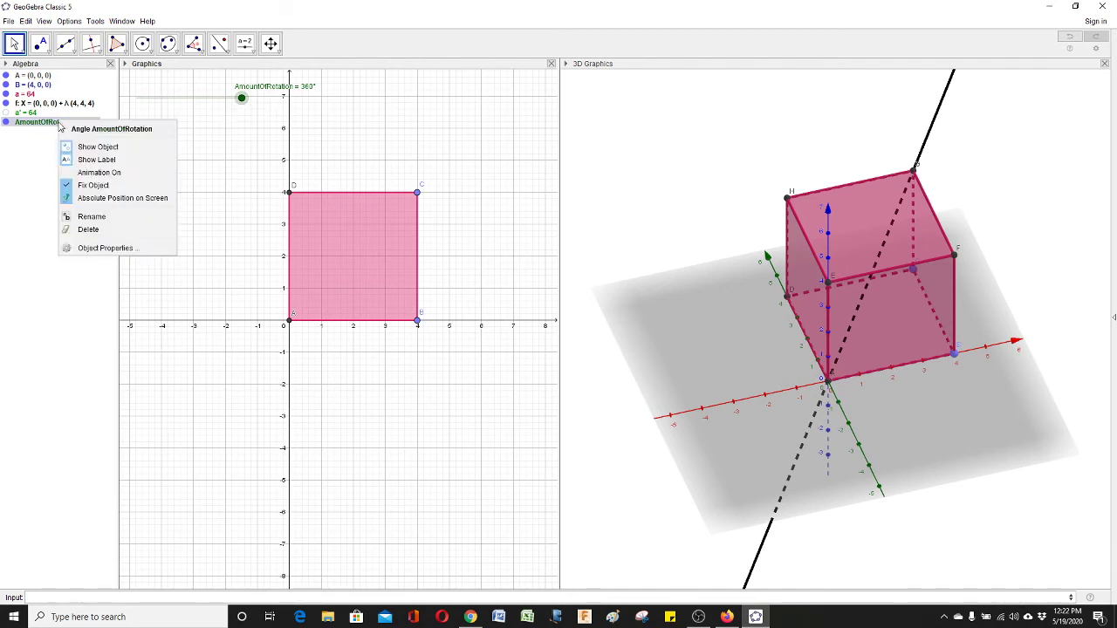
pyautogui.click(106, 249)
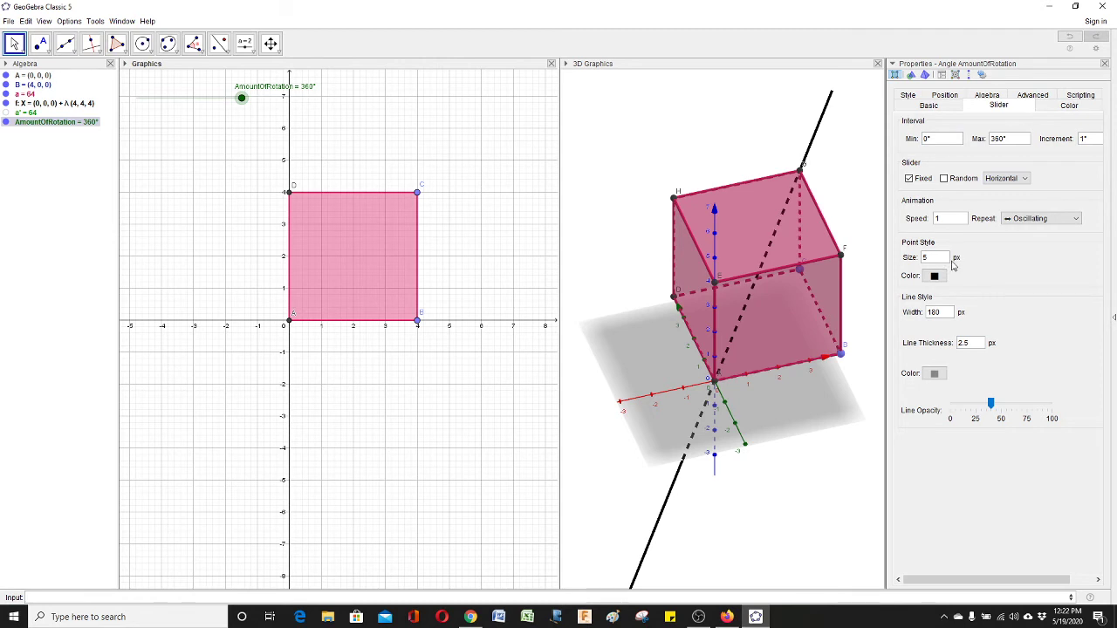
pyautogui.moveTo(990, 404); pyautogui.dragTo(1052, 400)
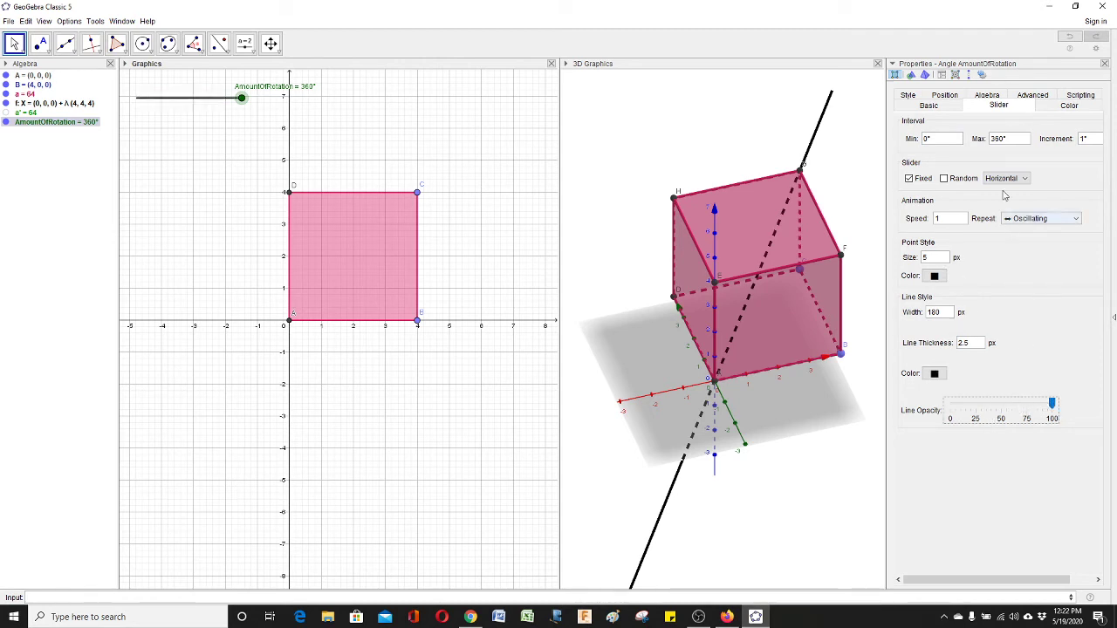
# - Change the AmountOfRotation slider's object color to red (#FF0033) and move the slider to 242°
pyautogui.click(1071, 105)
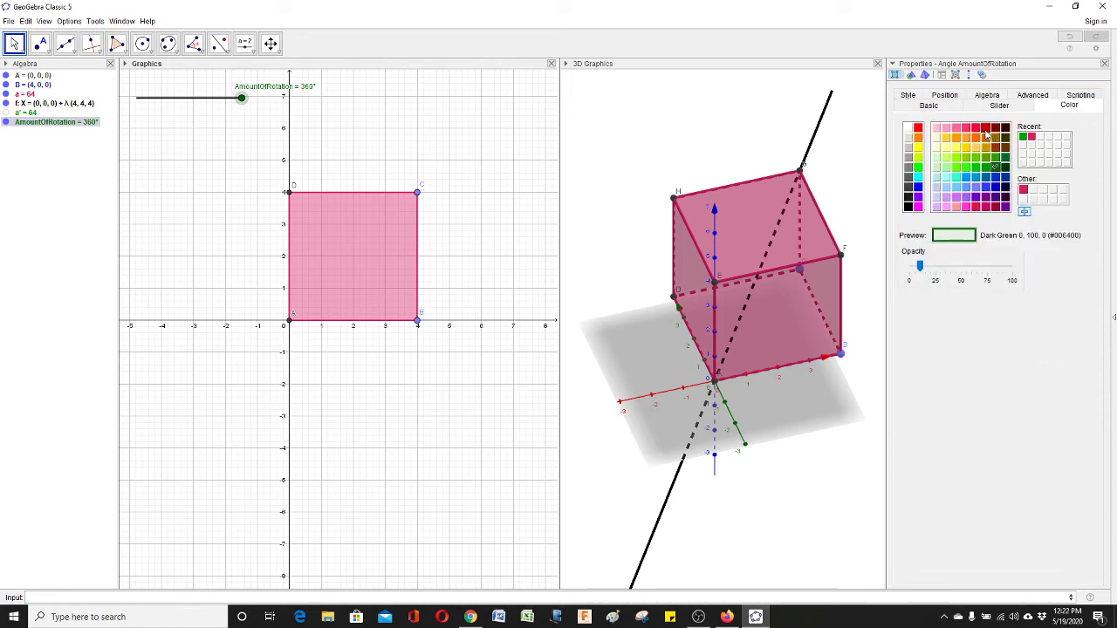
pyautogui.click(977, 127)
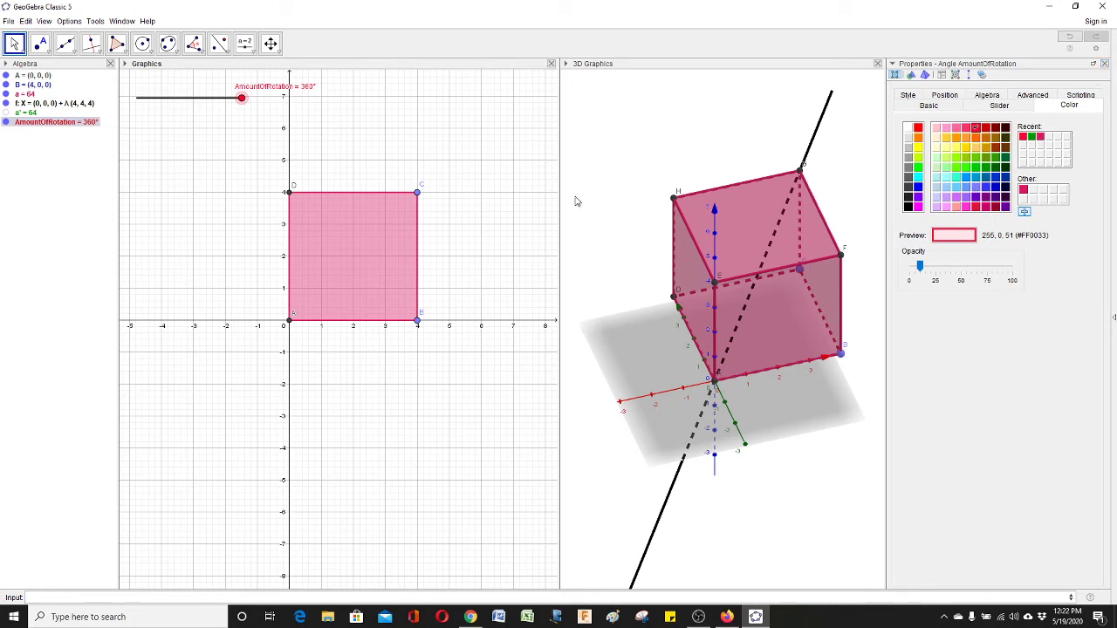
pyautogui.click(206, 102)
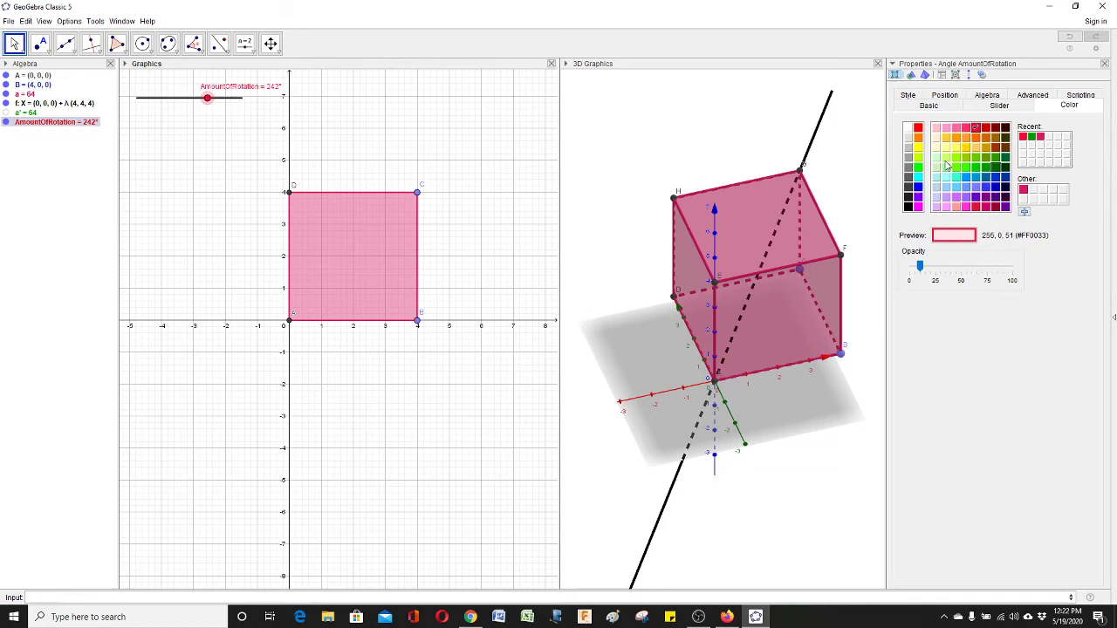
# - Set the line color of the AmountOfRotation slider to red and close its properties
pyautogui.click(1002, 105)
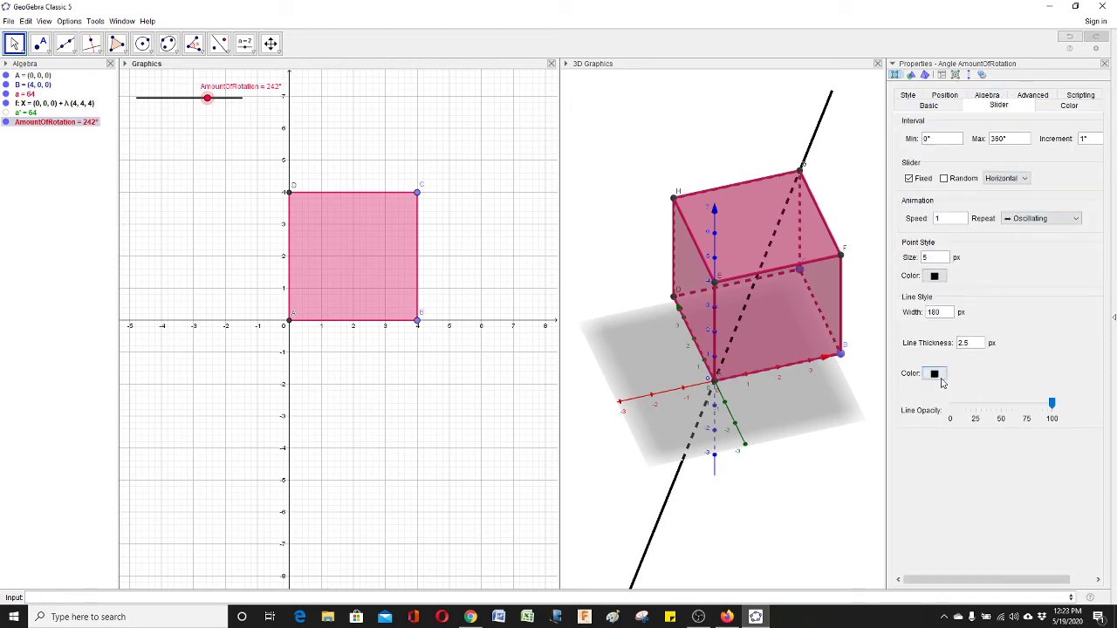
pyautogui.click(934, 373)
pyautogui.click(546, 250)
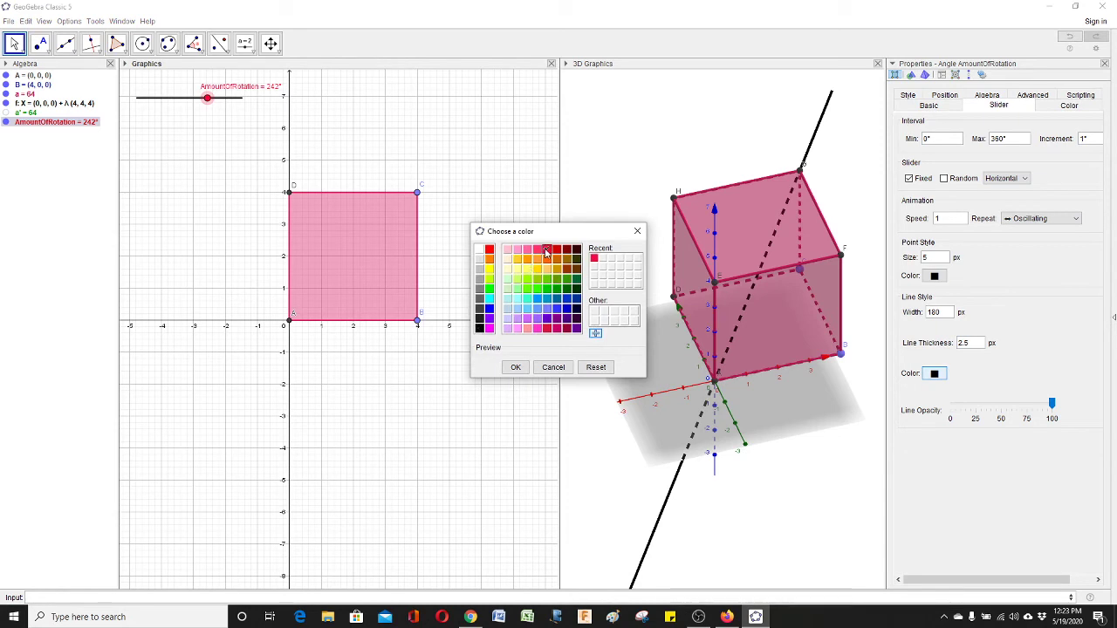
pyautogui.click(516, 367)
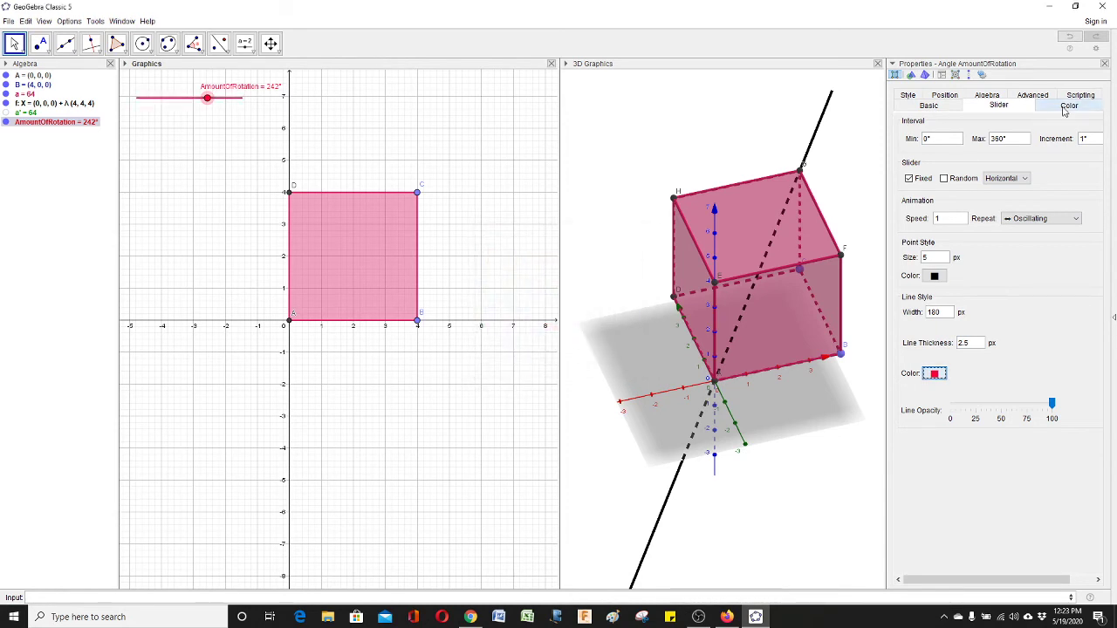
pyautogui.click(1104, 64)
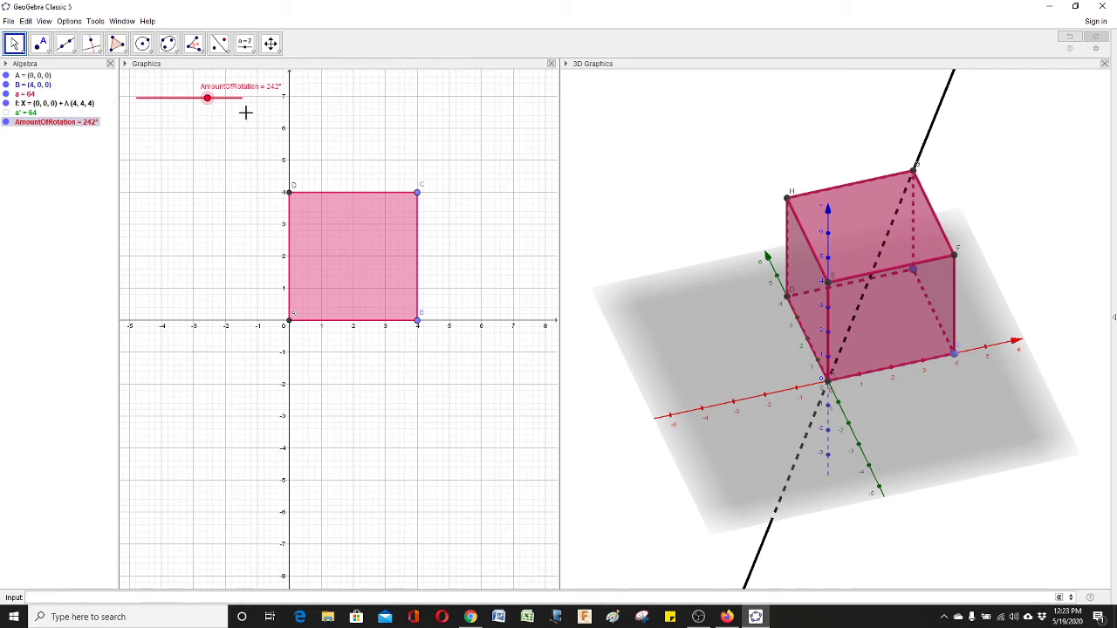
pyautogui.click(597, 324)
pyautogui.moveTo(588, 339); pyautogui.dragTo(590, 324)
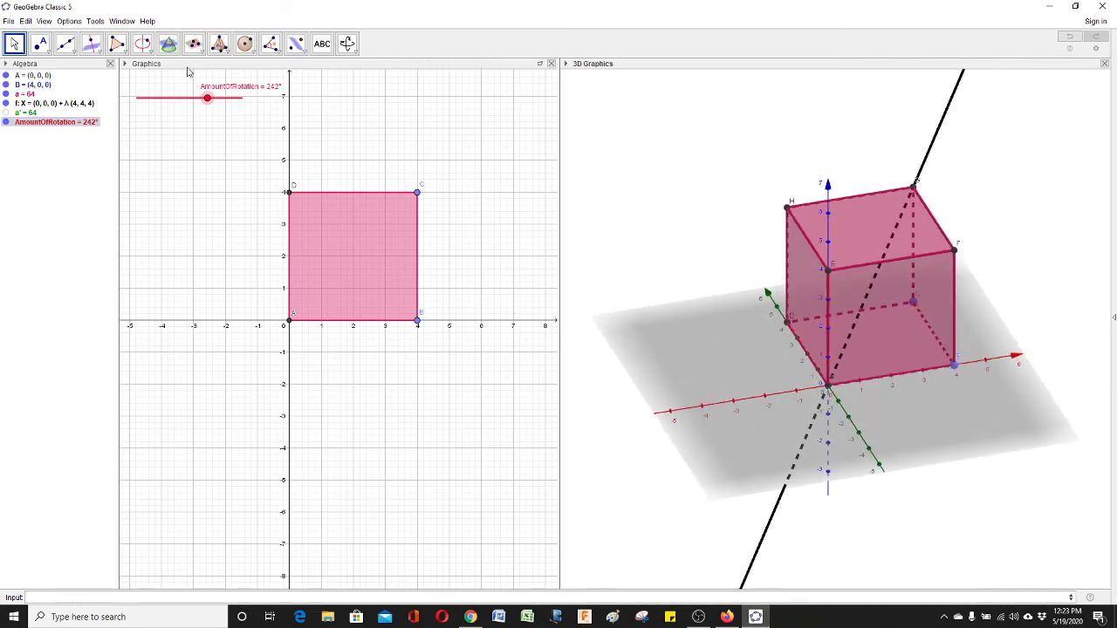
pyautogui.click(305, 54)
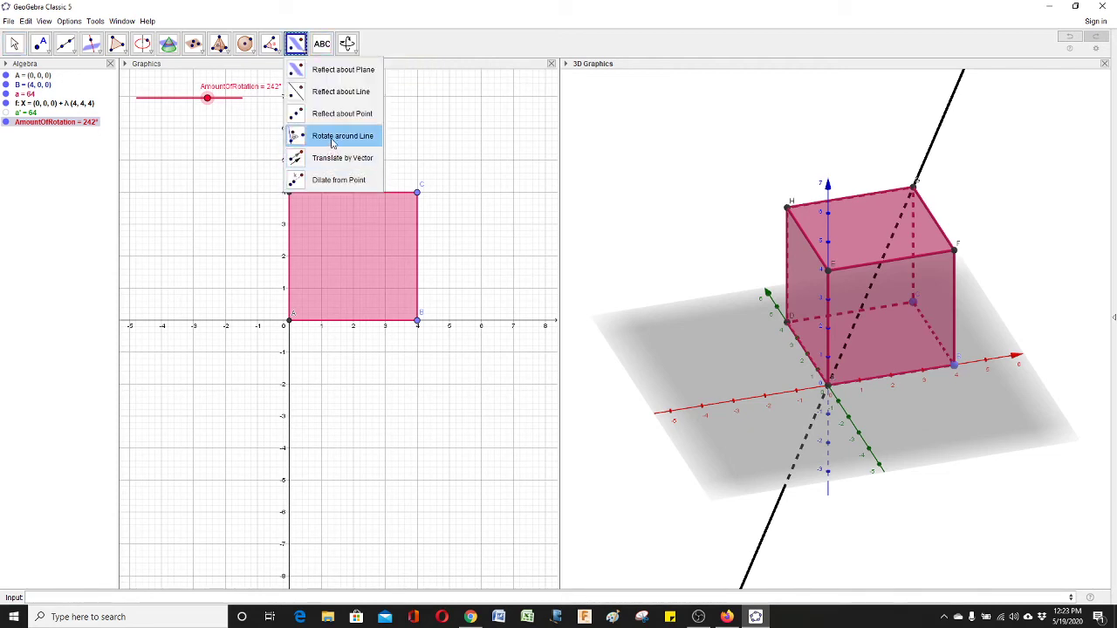
pyautogui.click(336, 137)
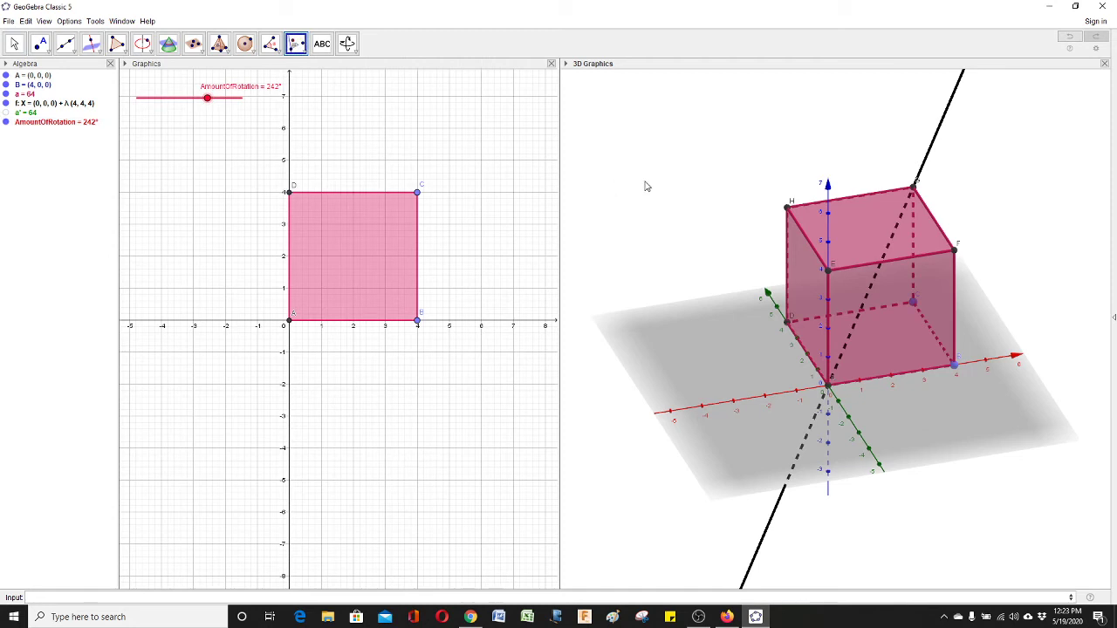
pyautogui.click(301, 51)
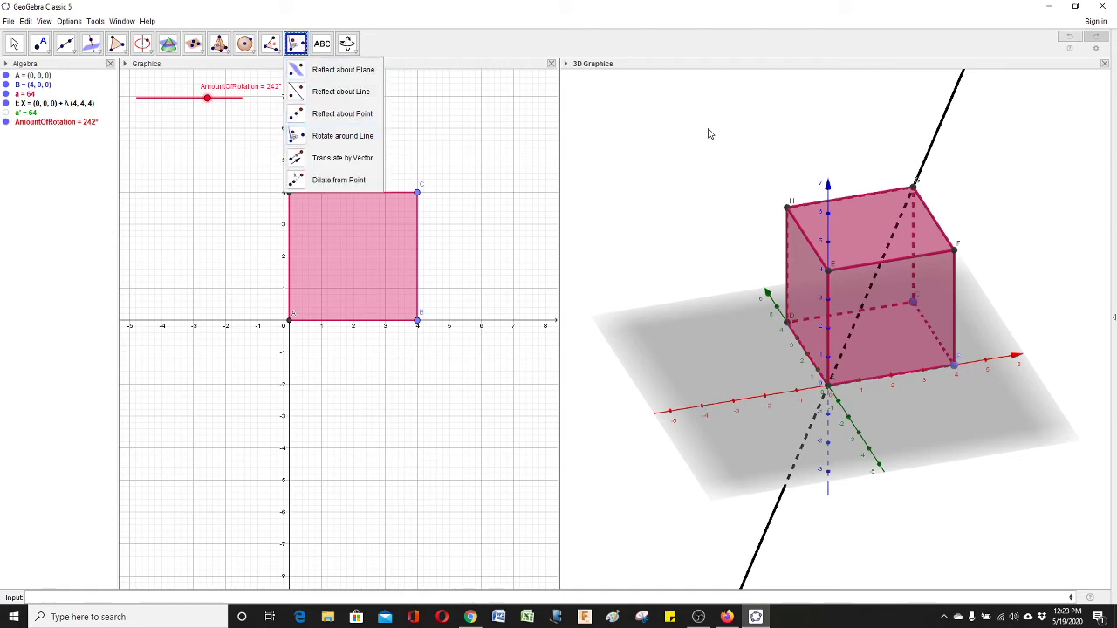
pyautogui.click(647, 144)
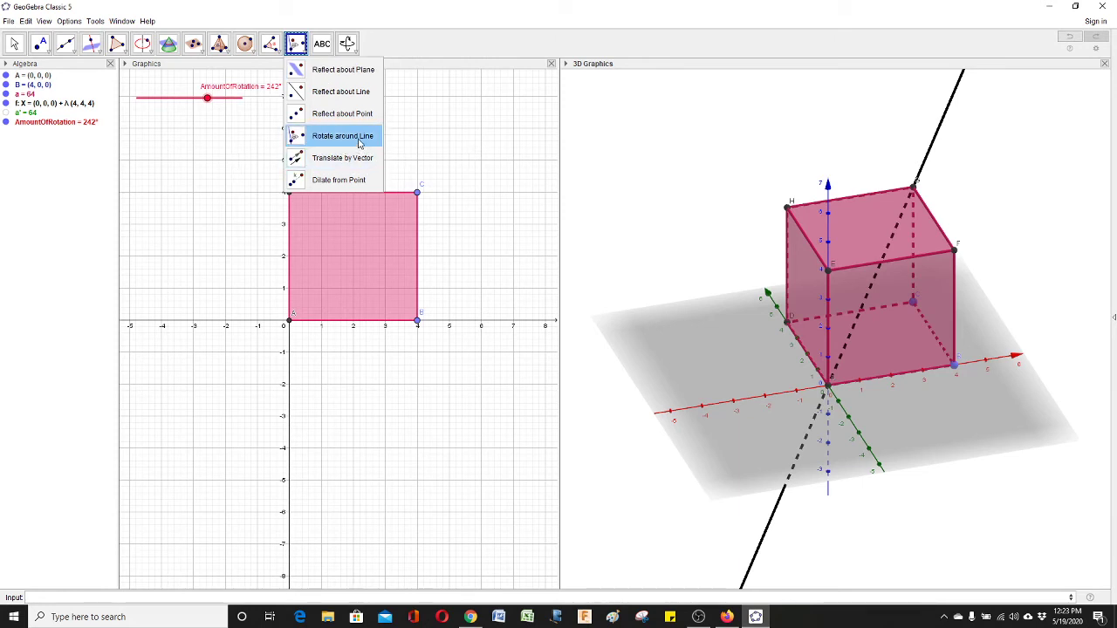
pyautogui.press('Escape')
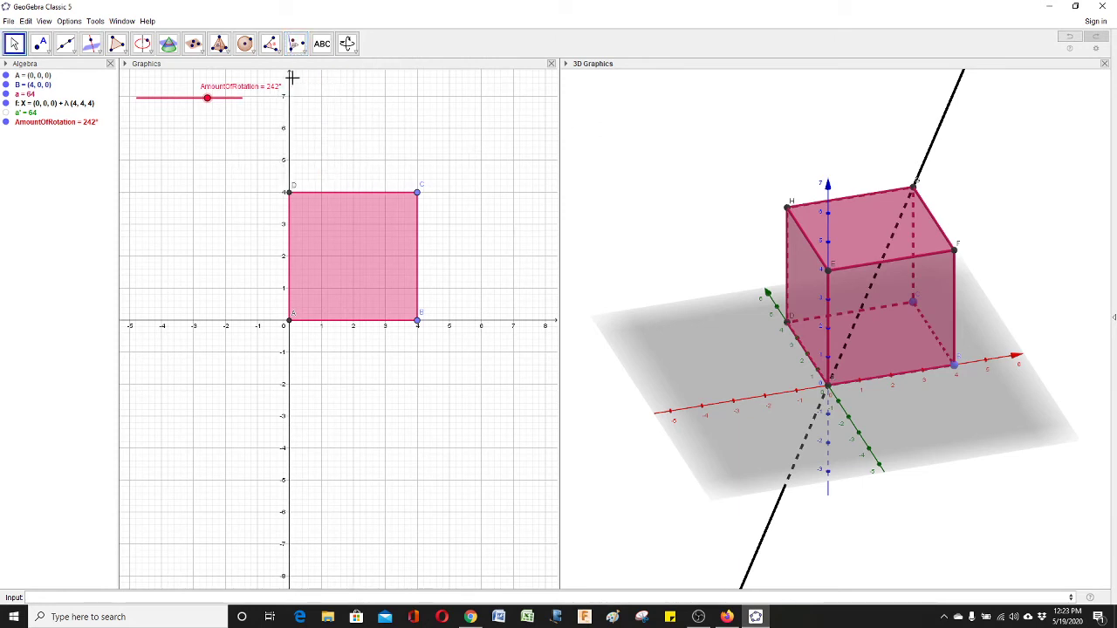
# - Rotate the original cube a around the diagonal line f by AmountOfRotation in the clockwise direction
pyautogui.click(295, 43)
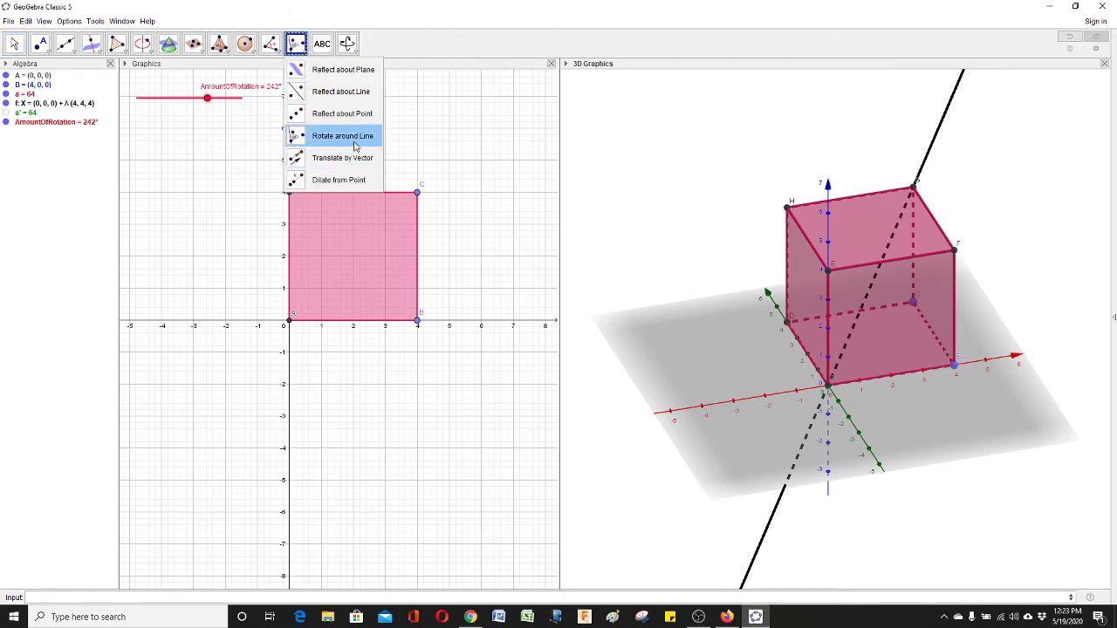
pyautogui.click(353, 137)
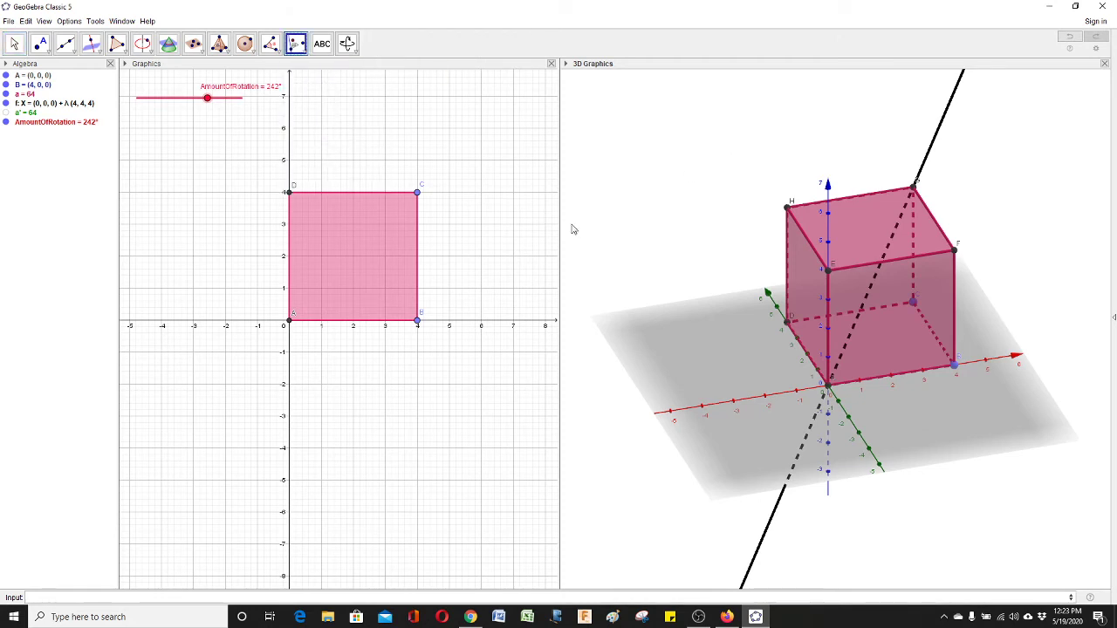
pyautogui.click(27, 96)
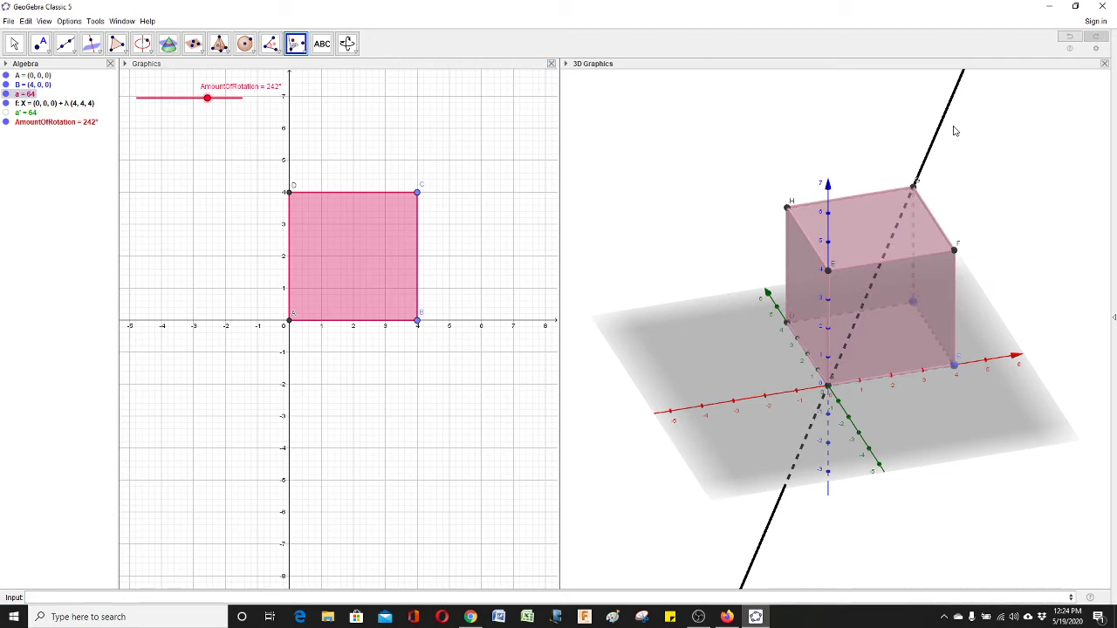
pyautogui.click(935, 144)
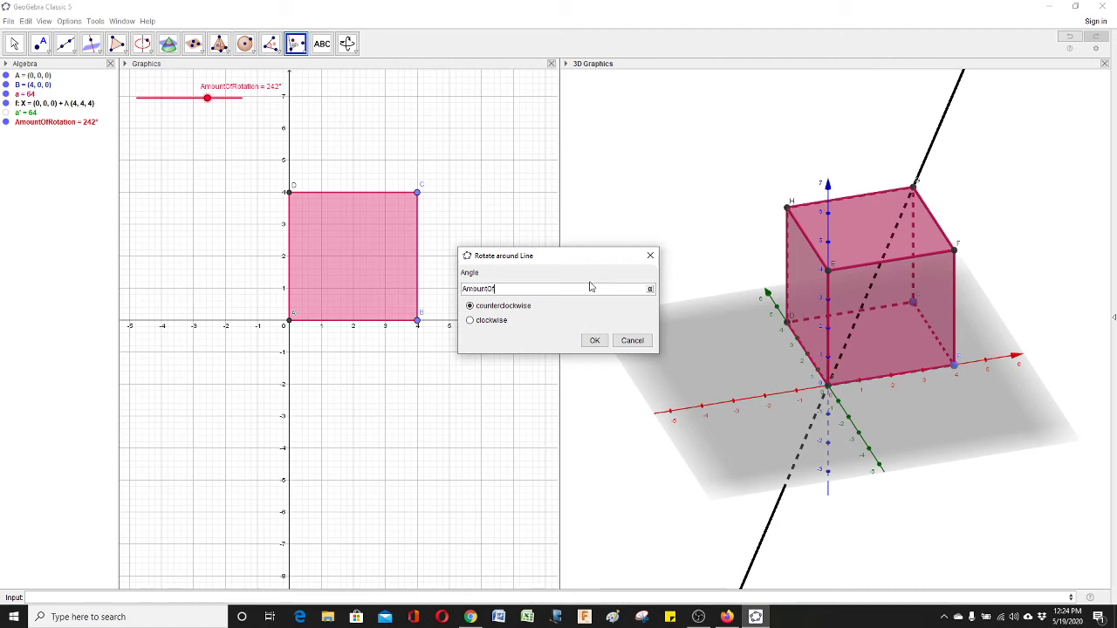
pyautogui.write('otation')
pyautogui.click(594, 341)
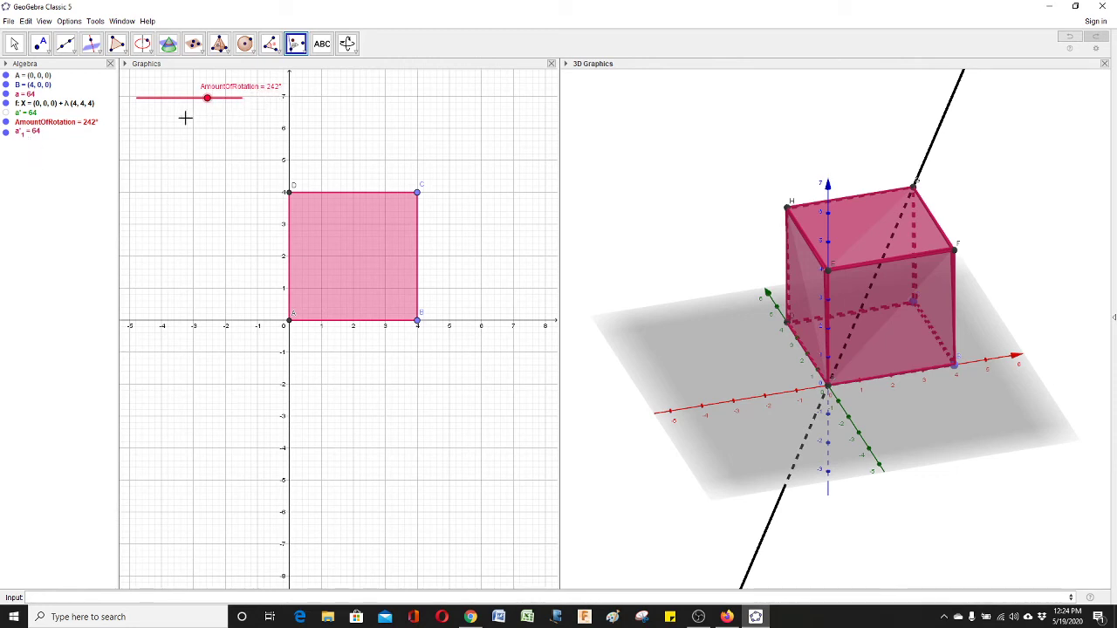
# - Color the rotated cube blue (#3333FF), lower its opacity to about 10, and close its properties
pyautogui.rightClick(22, 136)
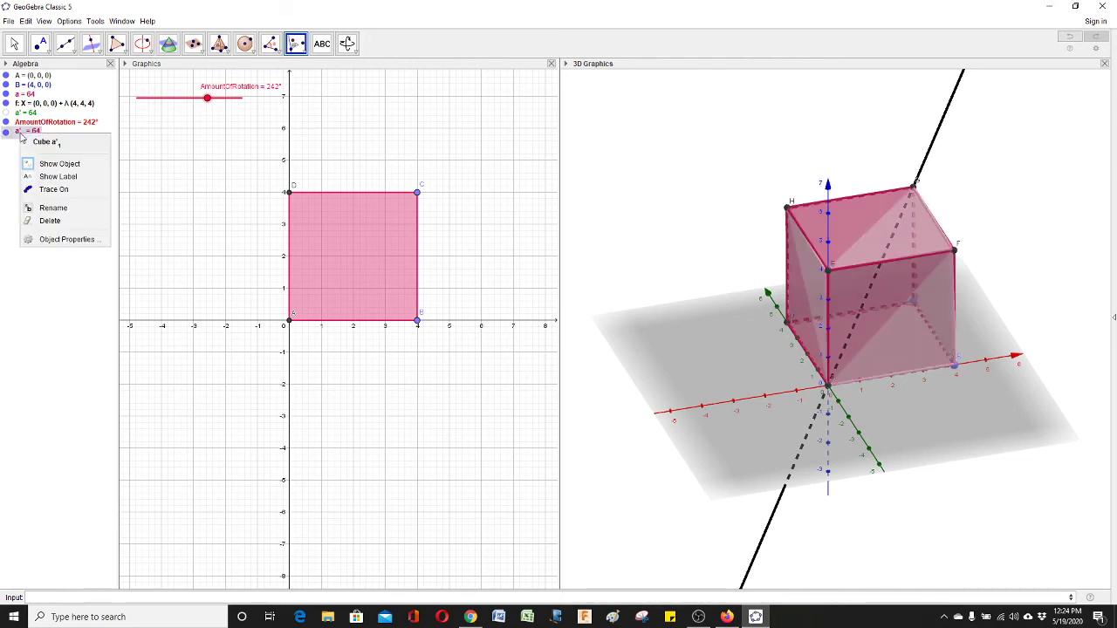
pyautogui.click(80, 239)
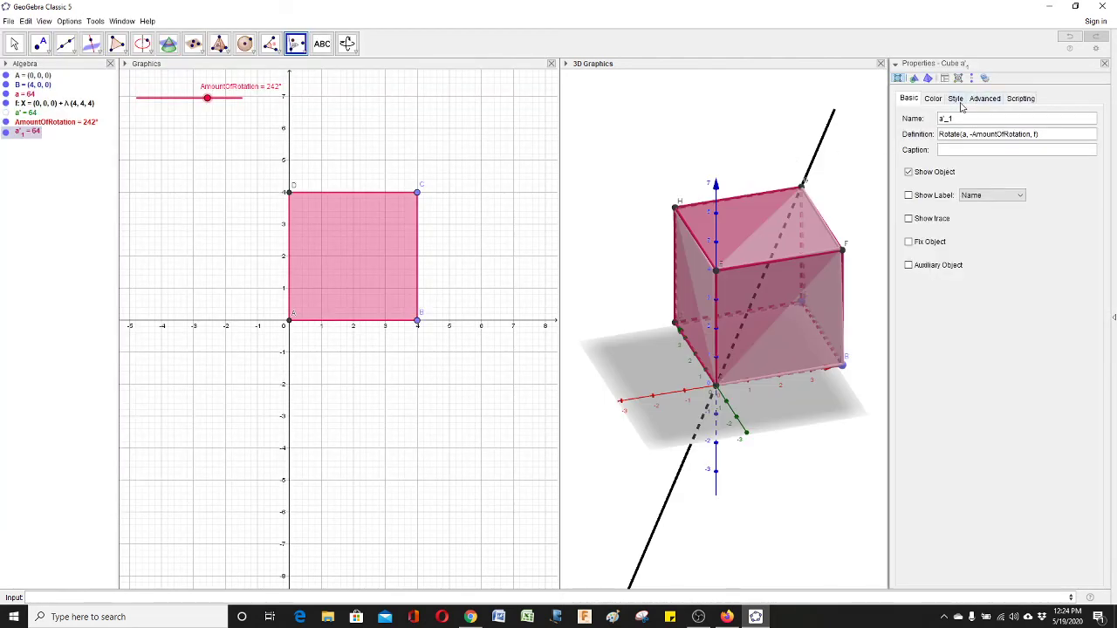
pyautogui.click(933, 100)
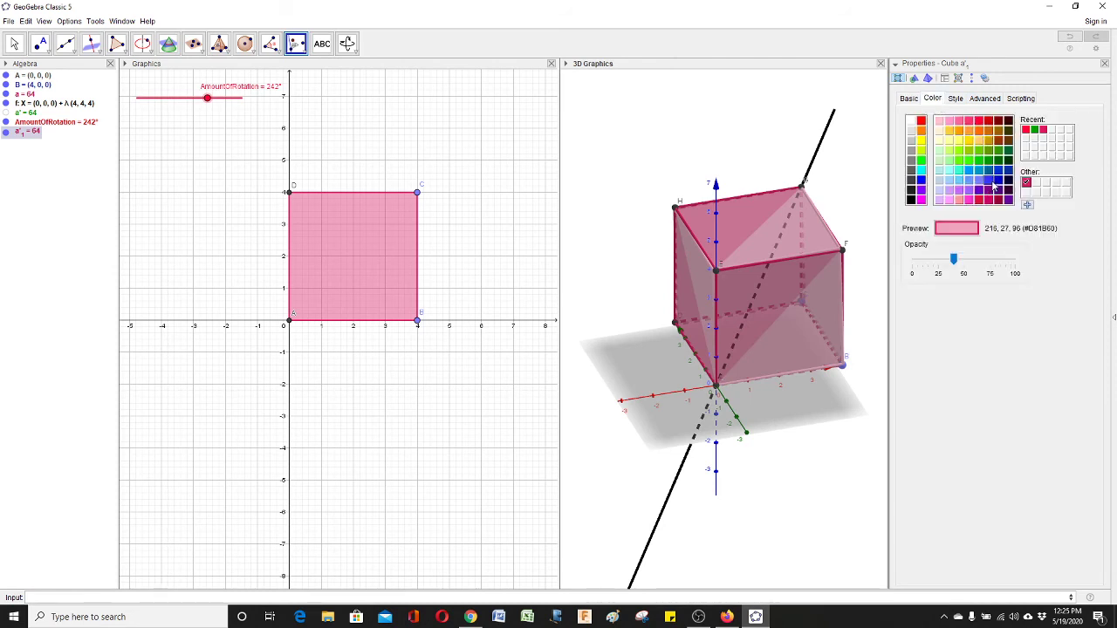
pyautogui.click(989, 181)
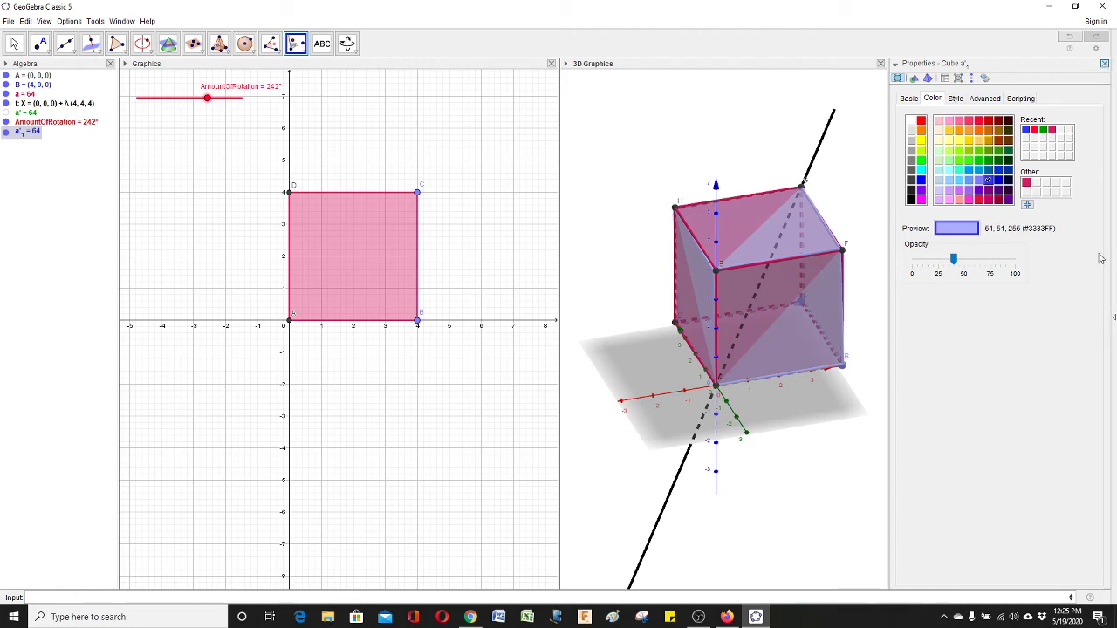
pyautogui.moveTo(953, 260); pyautogui.dragTo(923, 272)
pyautogui.click(1104, 65)
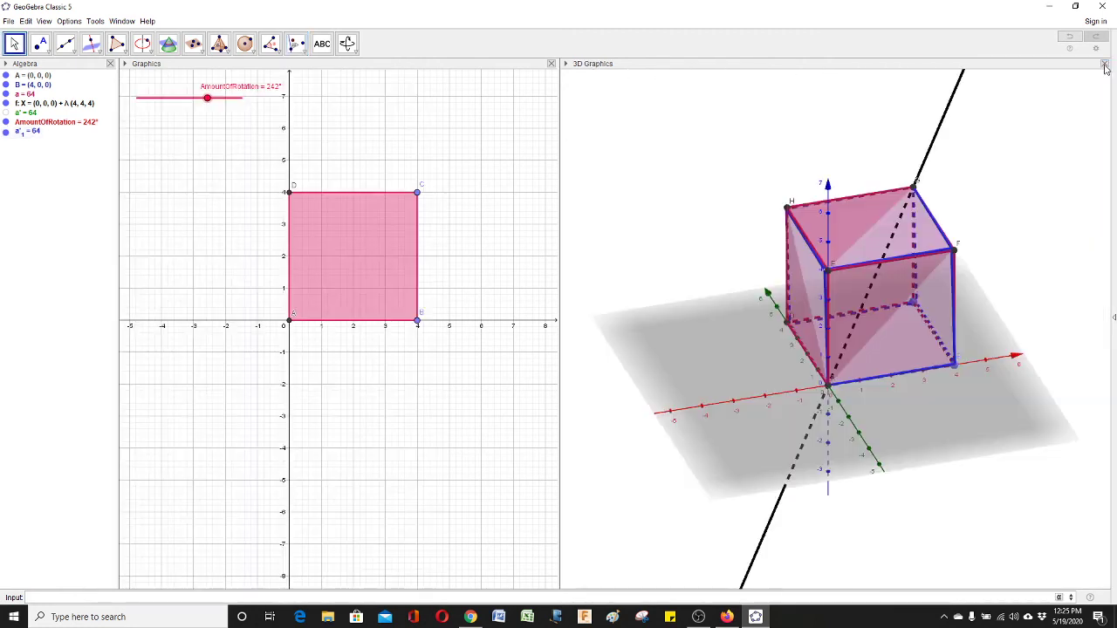
# - Preview the rotated cube with the original temporarily hidden, moving the AmountOfRotation slider to 196°
pyautogui.click(6, 94)
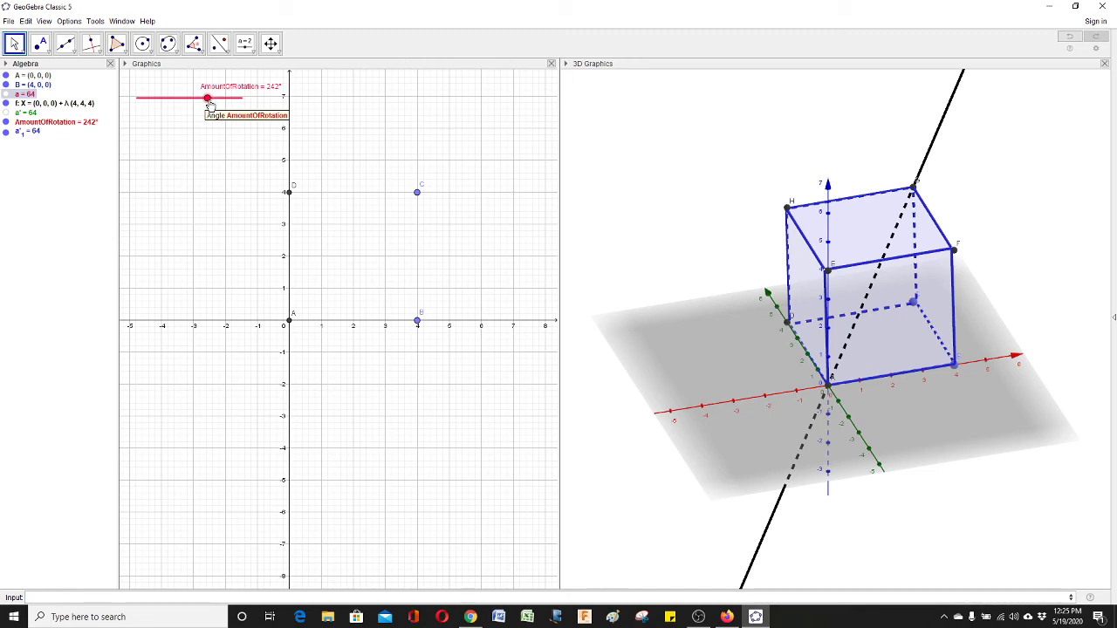
pyautogui.click(210, 105)
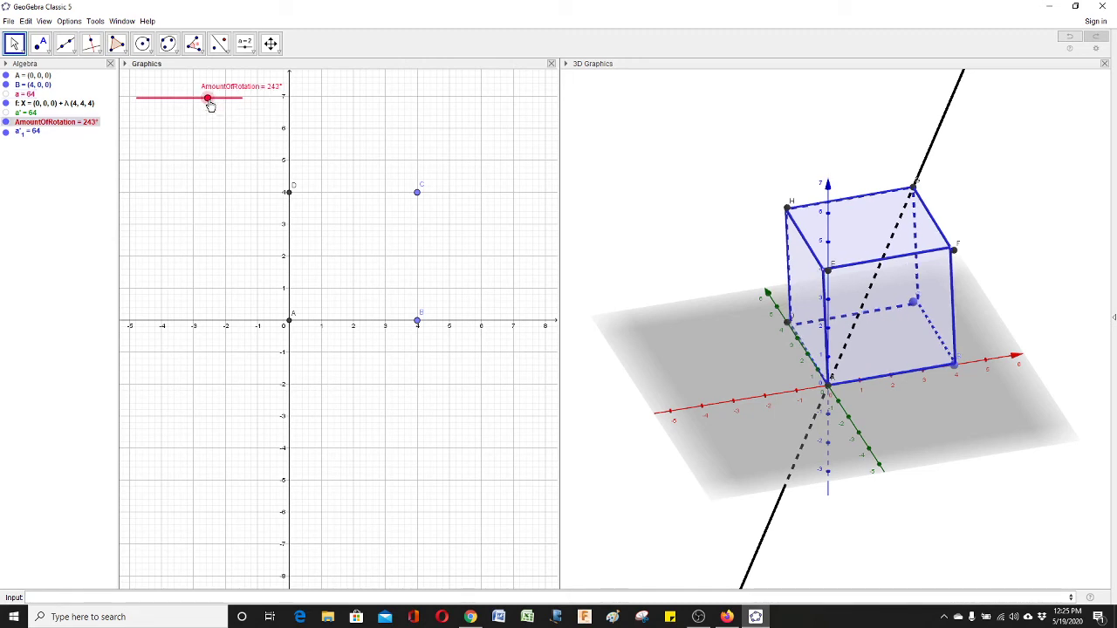
pyautogui.moveTo(210, 104); pyautogui.dragTo(195, 134)
pyautogui.click(6, 93)
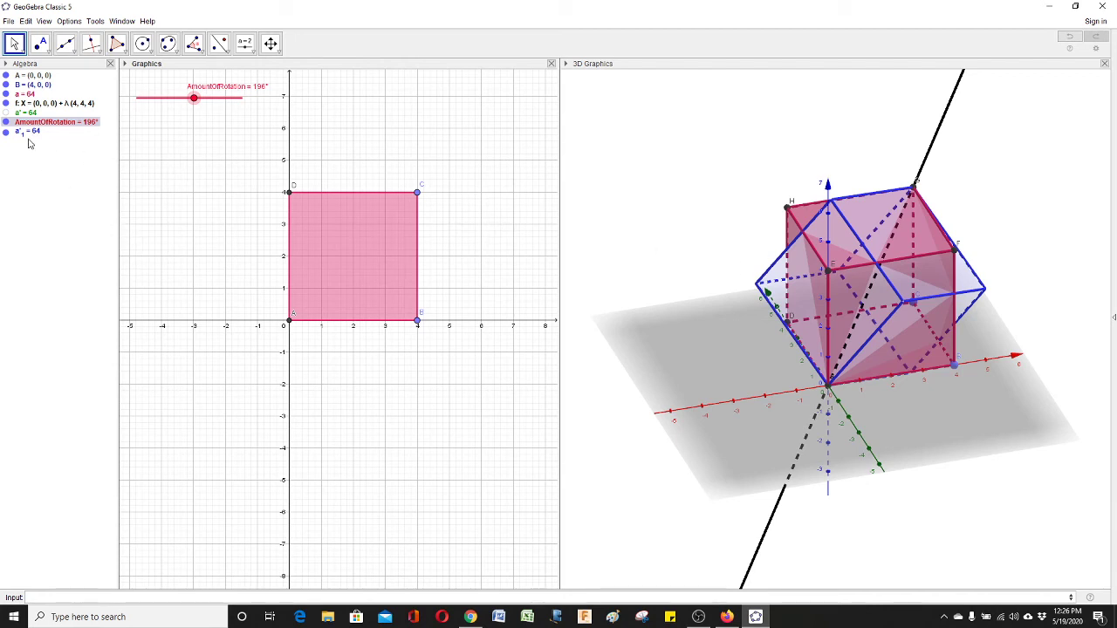
# - Turn on the trace for the rotated cube and sweep the AmountOfRotation slider to 360° to trace the solid
pyautogui.moveTo(26, 137)
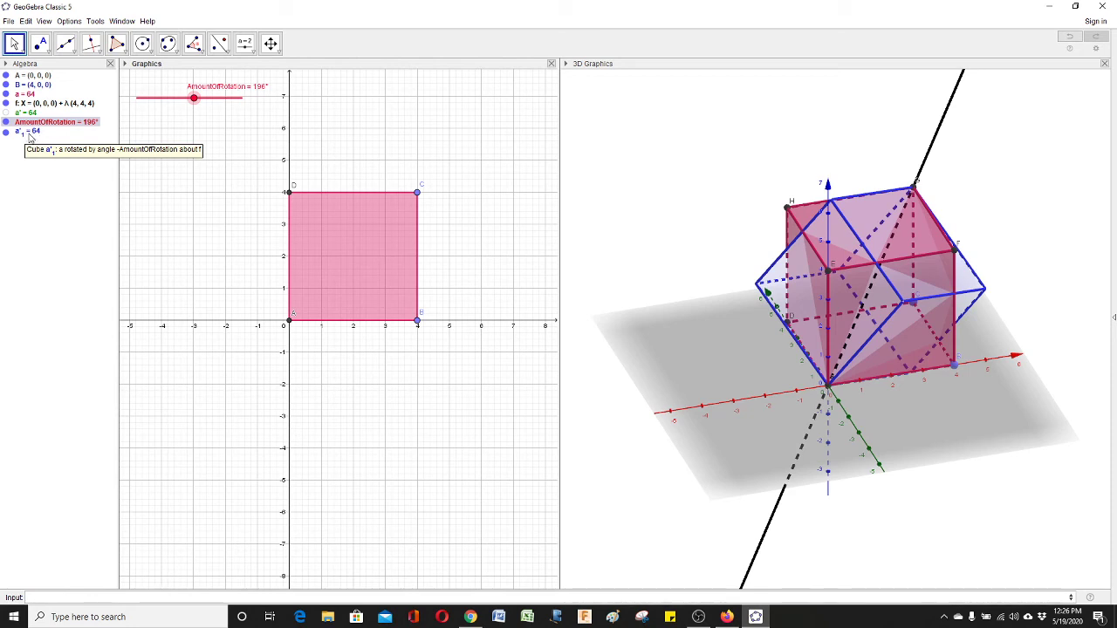
pyautogui.rightClick(29, 137)
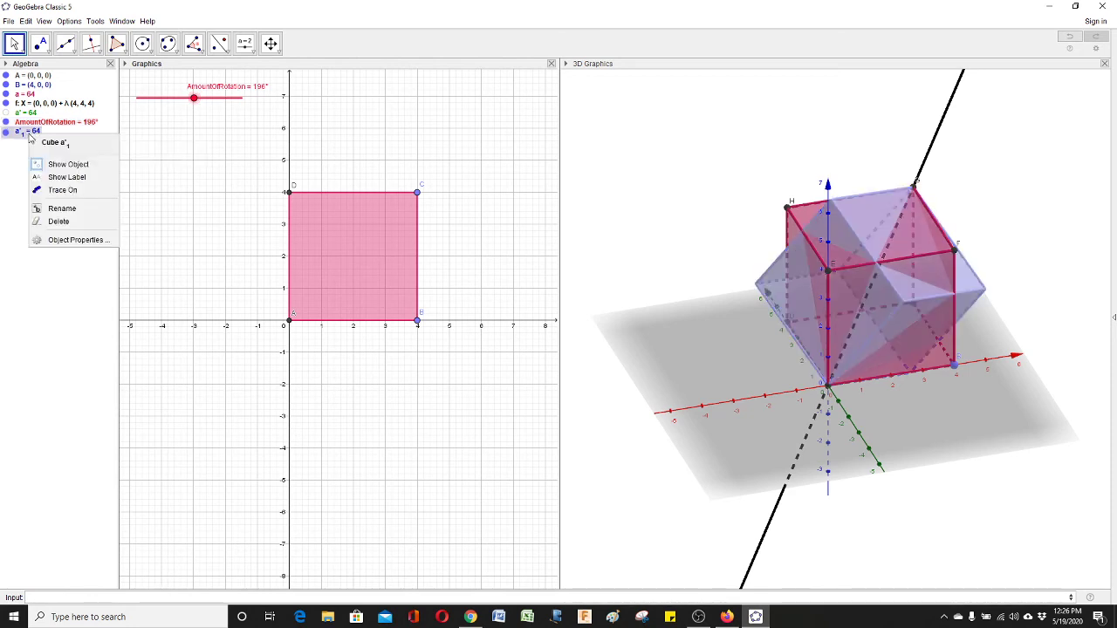
pyautogui.click(67, 190)
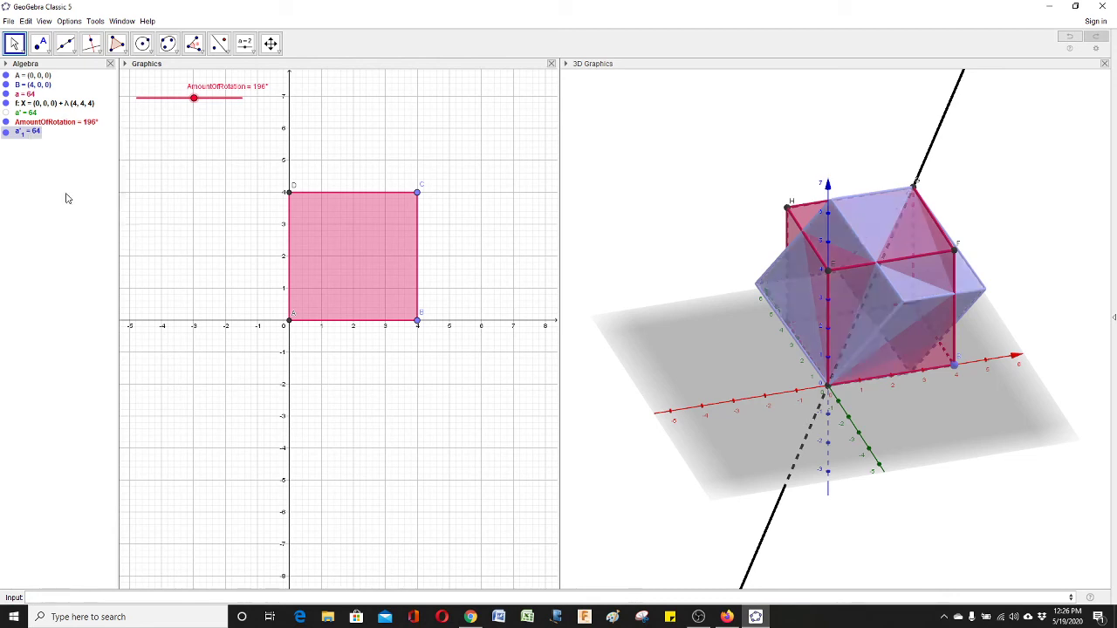
pyautogui.moveTo(195, 105)
pyautogui.mouseDown()
pyautogui.moveTo(138, 110)
pyautogui.moveTo(209, 118)
pyautogui.moveTo(137, 125)
pyautogui.moveTo(259, 122)
pyautogui.mouseUp()
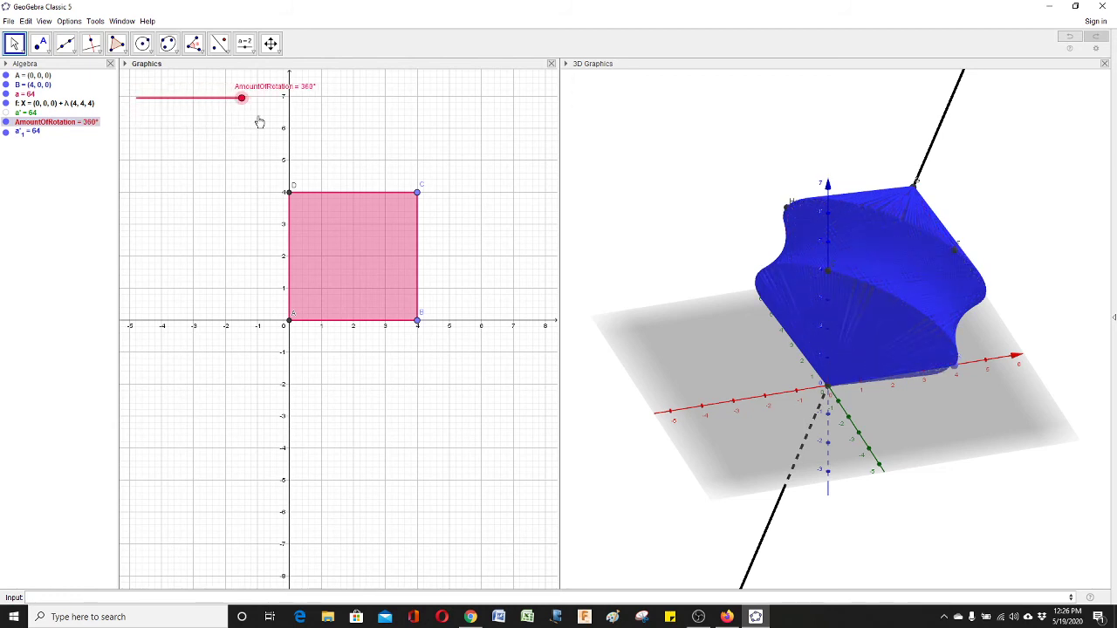
pyautogui.click(705, 190)
pyautogui.moveTo(705, 190)
pyautogui.mouseDown()
pyautogui.moveTo(692, 206)
pyautogui.moveTo(712, 204)
pyautogui.moveTo(701, 184)
pyautogui.moveTo(700, 212)
pyautogui.moveTo(696, 179)
pyautogui.moveTo(703, 199)
pyautogui.moveTo(683, 184)
pyautogui.moveTo(713, 202)
pyautogui.moveTo(695, 253)
pyautogui.moveTo(698, 181)
pyautogui.moveTo(673, 180)
pyautogui.moveTo(706, 182)
pyautogui.moveTo(682, 186)
pyautogui.moveTo(694, 186)
pyautogui.mouseUp()
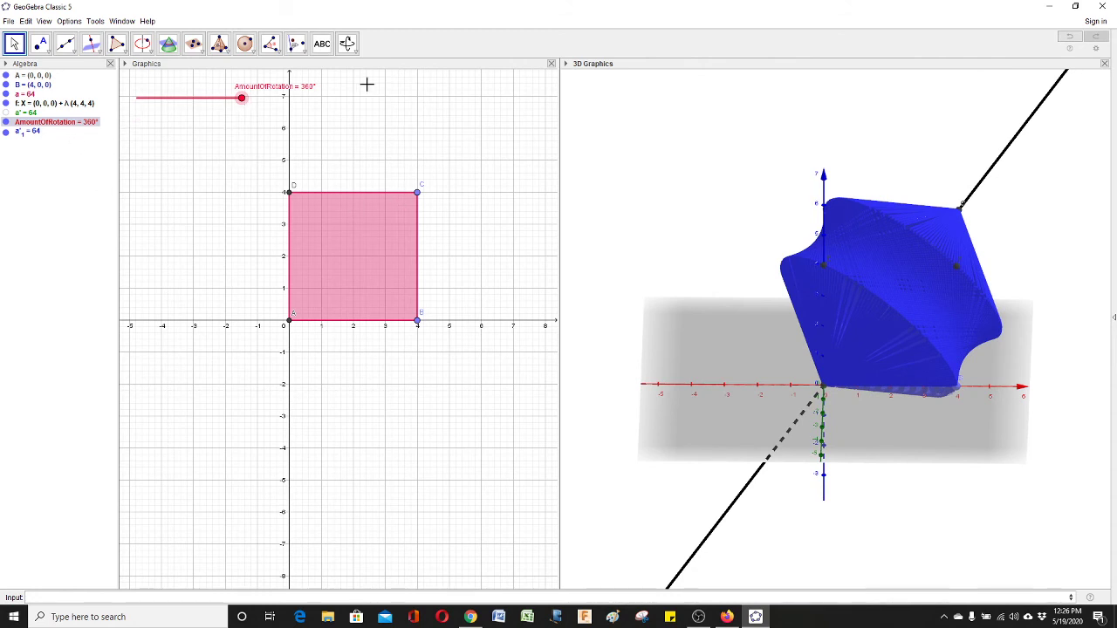
pyautogui.click(632, 216)
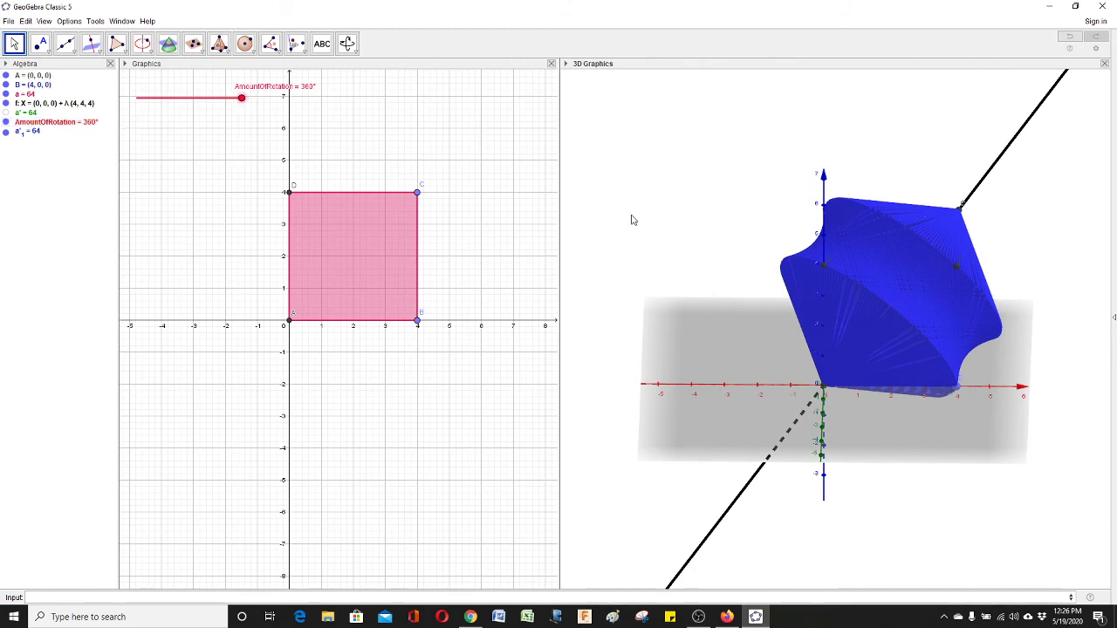
# - Refresh the views to clear the trace, and retrace the solid by sweeping the AmountOfRotation slider to 0°
pyautogui.click(44, 21)
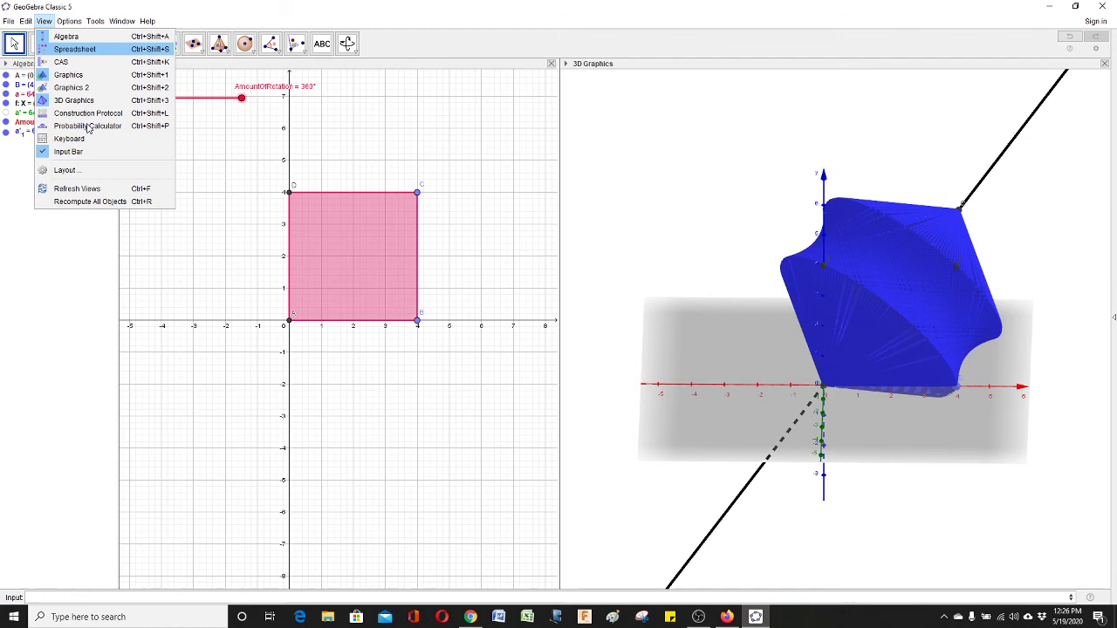
pyautogui.click(137, 194)
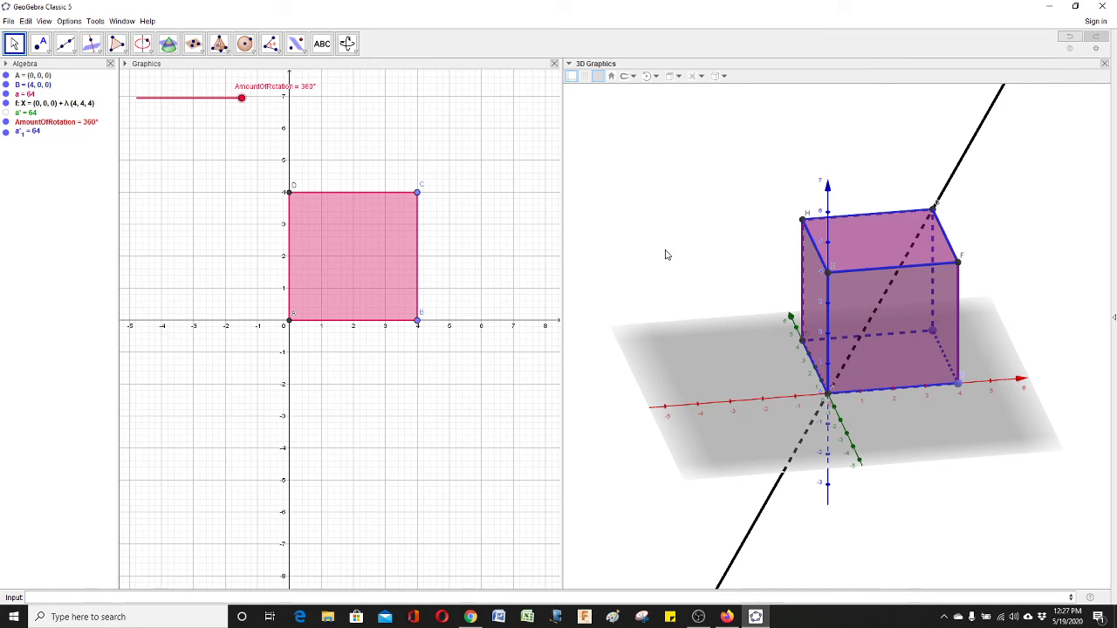
pyautogui.moveTo(678, 255)
pyautogui.mouseDown()
pyautogui.moveTo(707, 274)
pyautogui.moveTo(678, 250)
pyautogui.mouseUp()
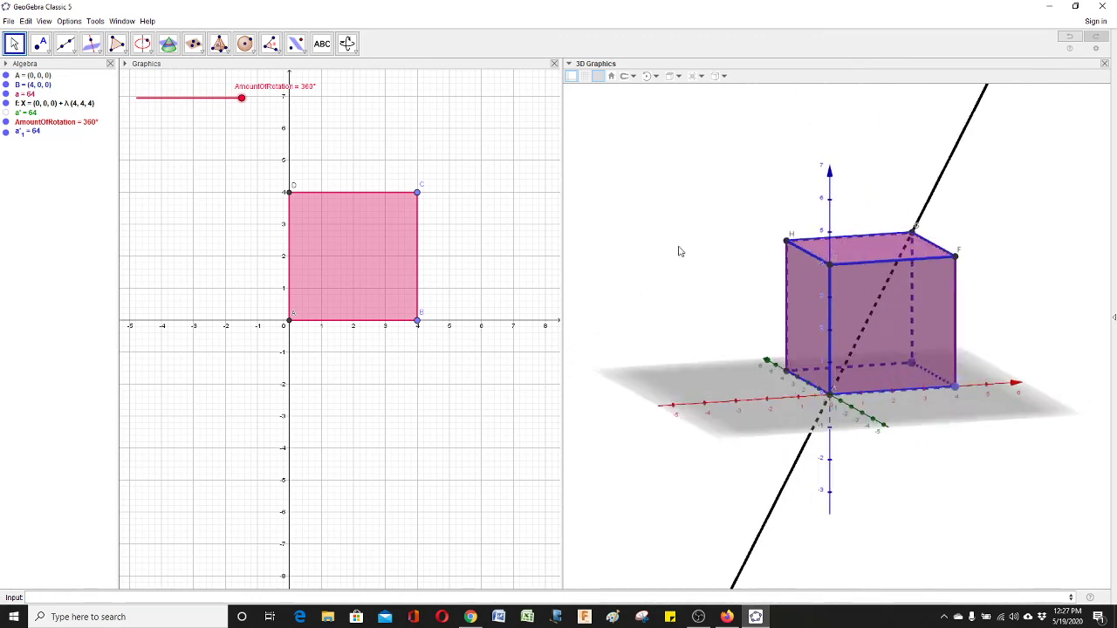
pyautogui.moveTo(242, 99); pyautogui.dragTo(133, 108)
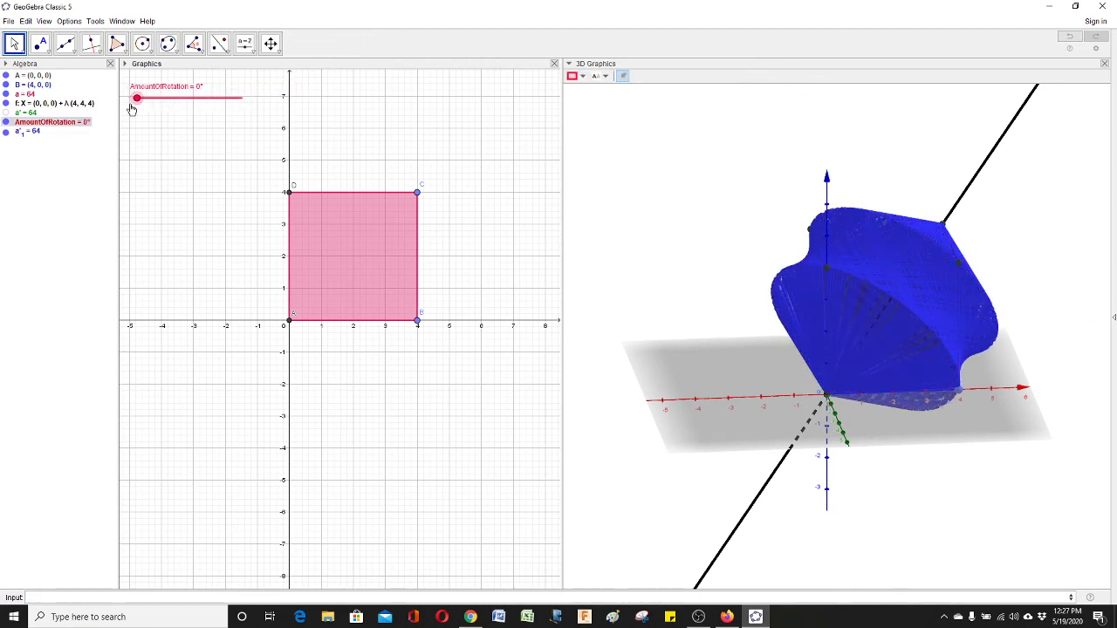
pyautogui.moveTo(617, 152); pyautogui.dragTo(623, 164)
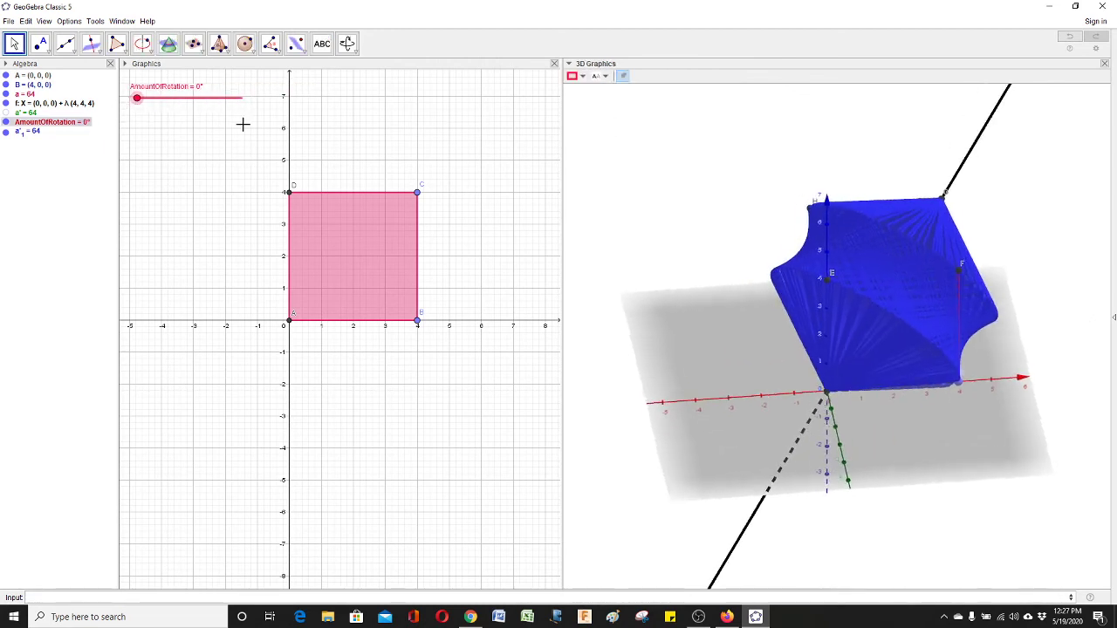
pyautogui.moveTo(756, 202); pyautogui.dragTo(710, 267, button='right')
# - Set the AmountOfRotation slider's increment to 20° in its object properties and close them
pyautogui.rightClick(197, 104)
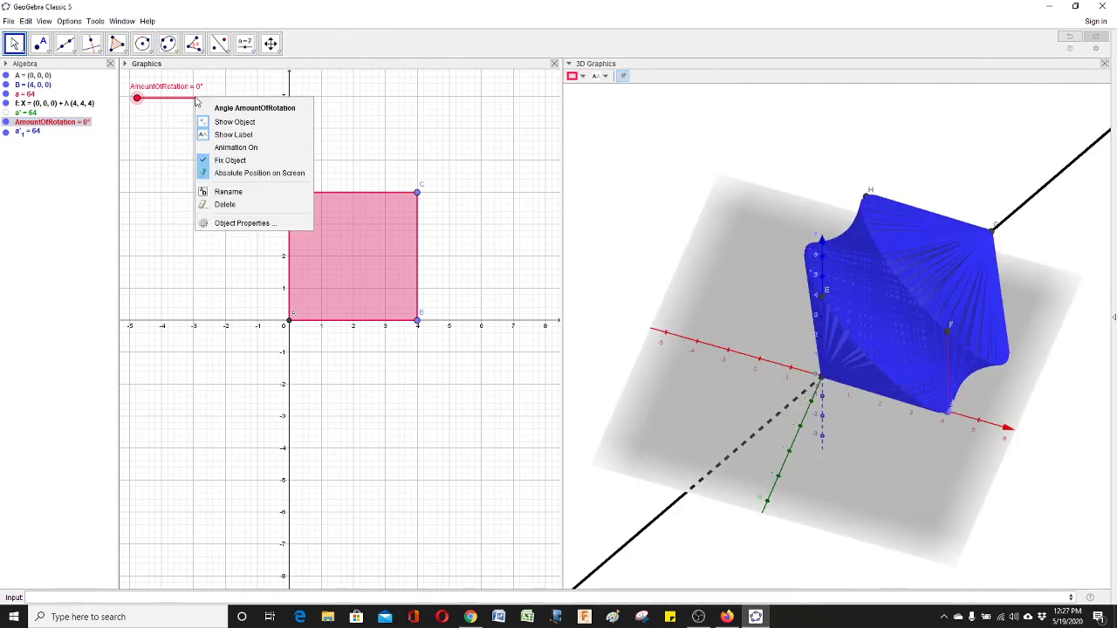
pyautogui.click(250, 223)
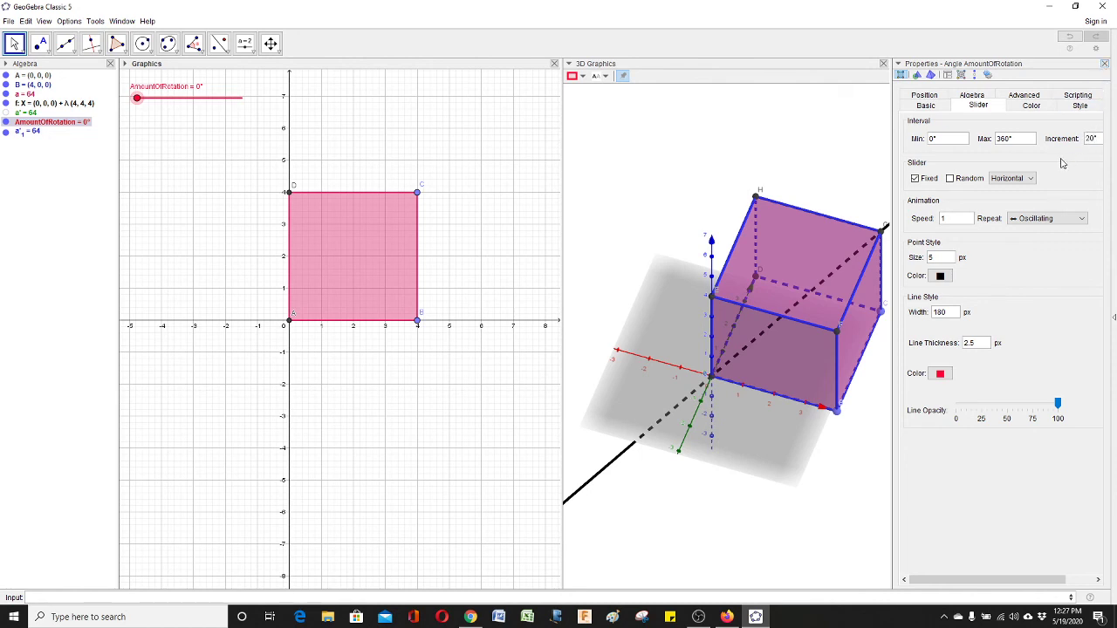
pyautogui.click(1104, 66)
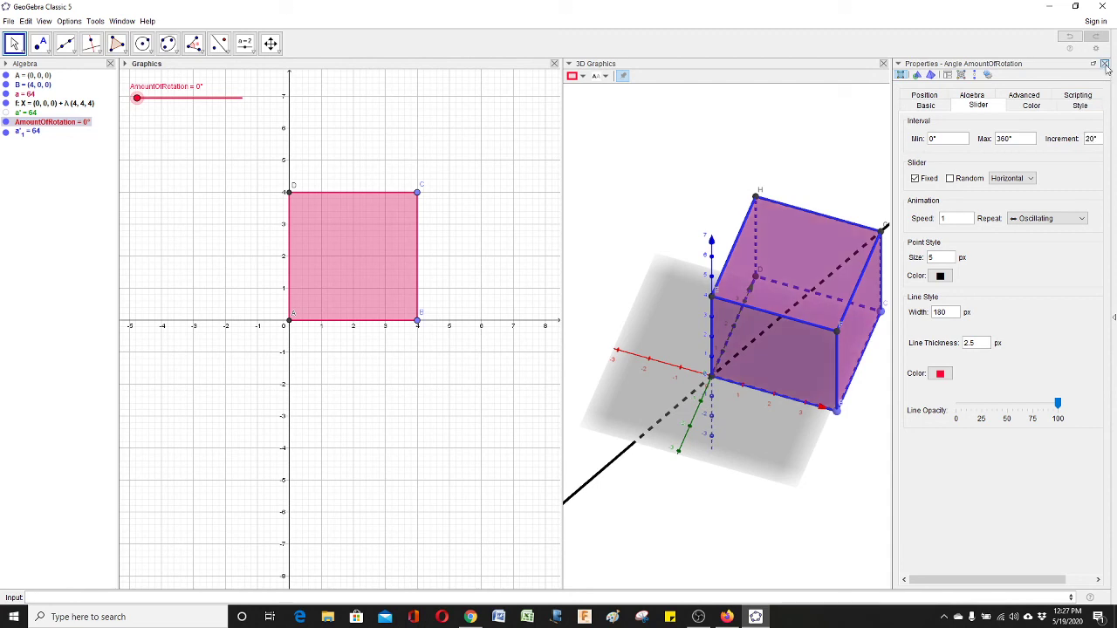
pyautogui.click(1105, 66)
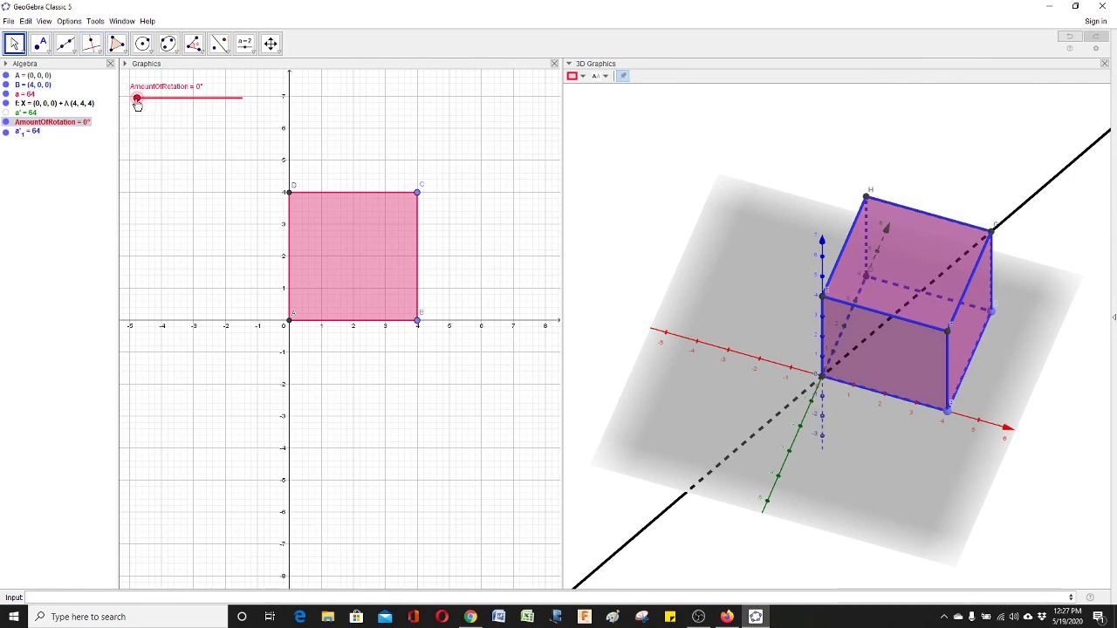
# - Trace the rotated cube with the new increment by sweeping the AmountOfRotation slider and stopping at 60°
pyautogui.moveTo(137, 98)
pyautogui.mouseDown()
pyautogui.moveTo(237, 109)
pyautogui.moveTo(133, 114)
pyautogui.moveTo(167, 102)
pyautogui.moveTo(202, 113)
pyautogui.moveTo(137, 116)
pyautogui.moveTo(158, 117)
pyautogui.mouseUp()
pyautogui.moveTo(643, 297)
pyautogui.mouseDown()
pyautogui.moveTo(643, 274)
pyautogui.moveTo(674, 294)
pyautogui.moveTo(663, 304)
pyautogui.moveTo(640, 285)
pyautogui.moveTo(653, 290)
pyautogui.mouseUp()
pyautogui.moveTo(1012, 343)
pyautogui.mouseDown()
pyautogui.moveTo(1000, 346)
pyautogui.moveTo(1010, 345)
pyautogui.mouseUp()
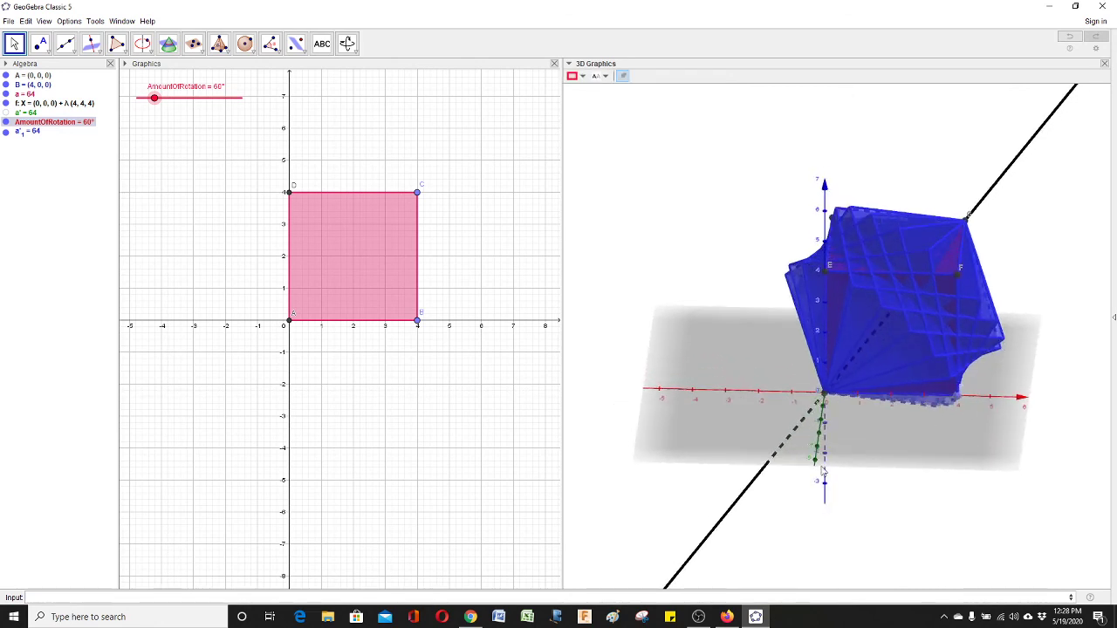
# - Examine the traced solid of revolution around the cube's space diagonal from several angles in the 3D view
pyautogui.moveTo(916, 498)
pyautogui.mouseDown()
pyautogui.moveTo(950, 481)
pyautogui.moveTo(904, 509)
pyautogui.moveTo(928, 485)
pyautogui.mouseUp()
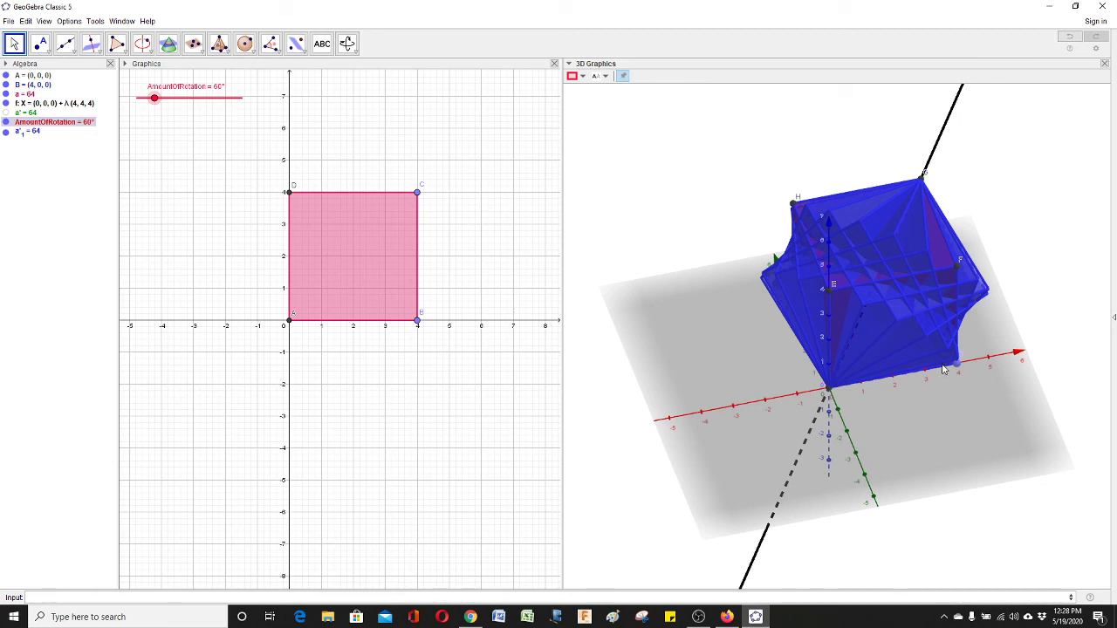
pyautogui.moveTo(905, 411); pyautogui.dragTo(939, 424)
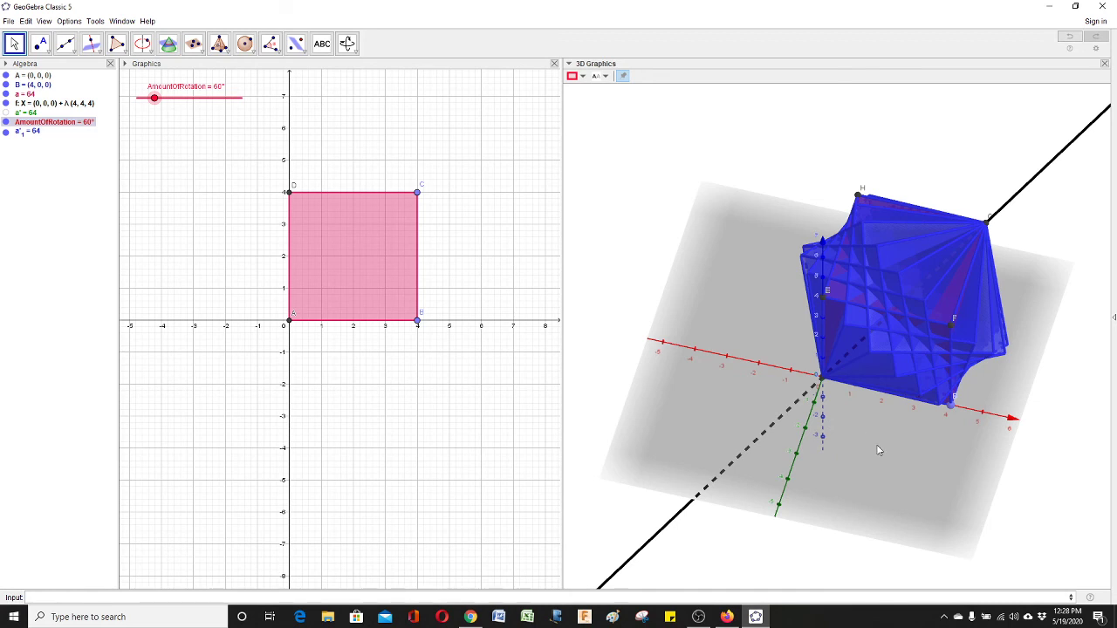
pyautogui.moveTo(880, 451); pyautogui.dragTo(818, 434)
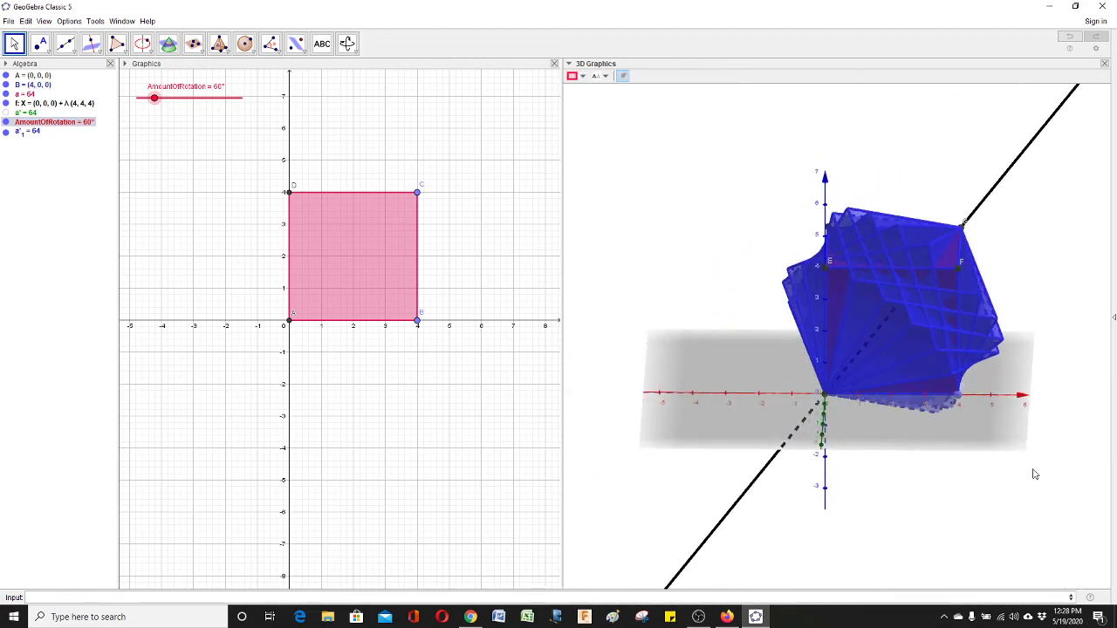
pyautogui.moveTo(1036, 471); pyautogui.dragTo(1006, 504)
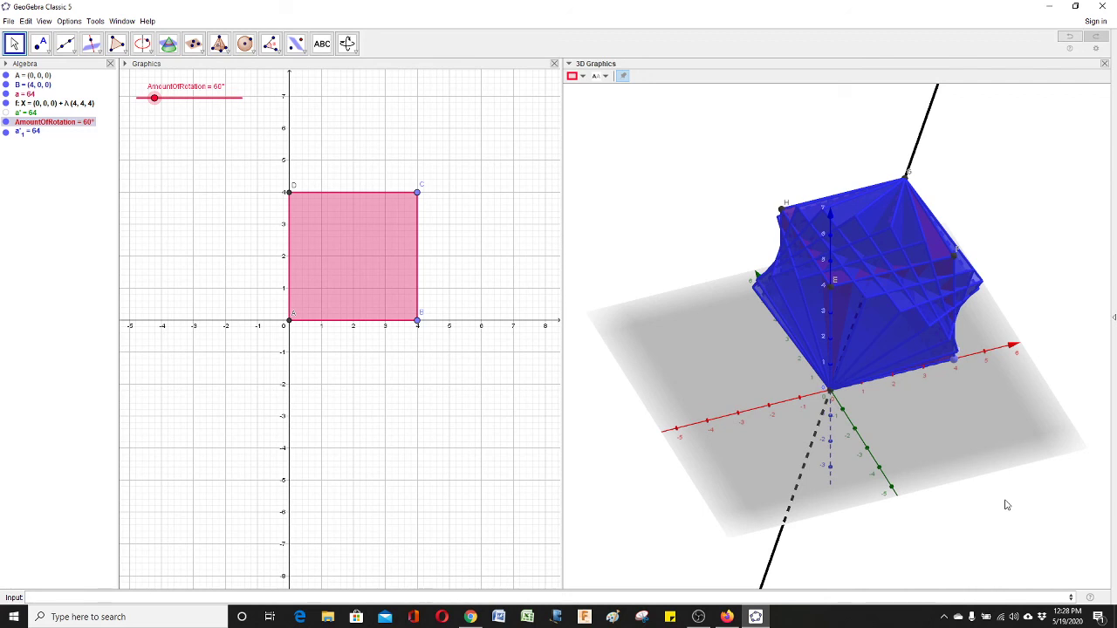
pyautogui.moveTo(1006, 504); pyautogui.dragTo(980, 518)
pyautogui.moveTo(1023, 326); pyautogui.dragTo(1001, 316)
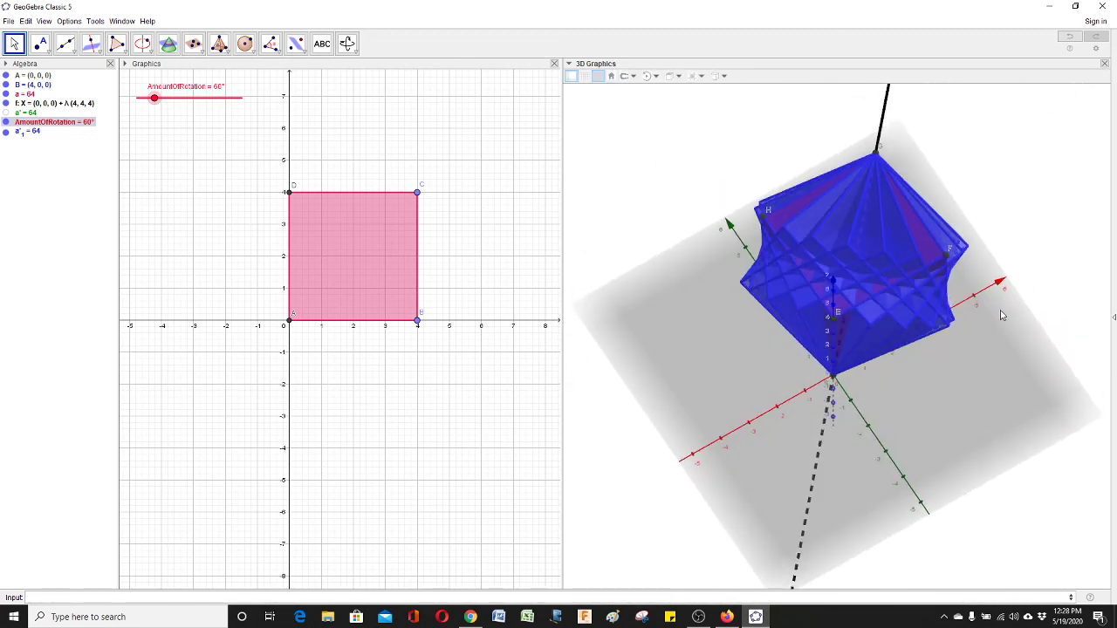
pyautogui.click(774, 228)
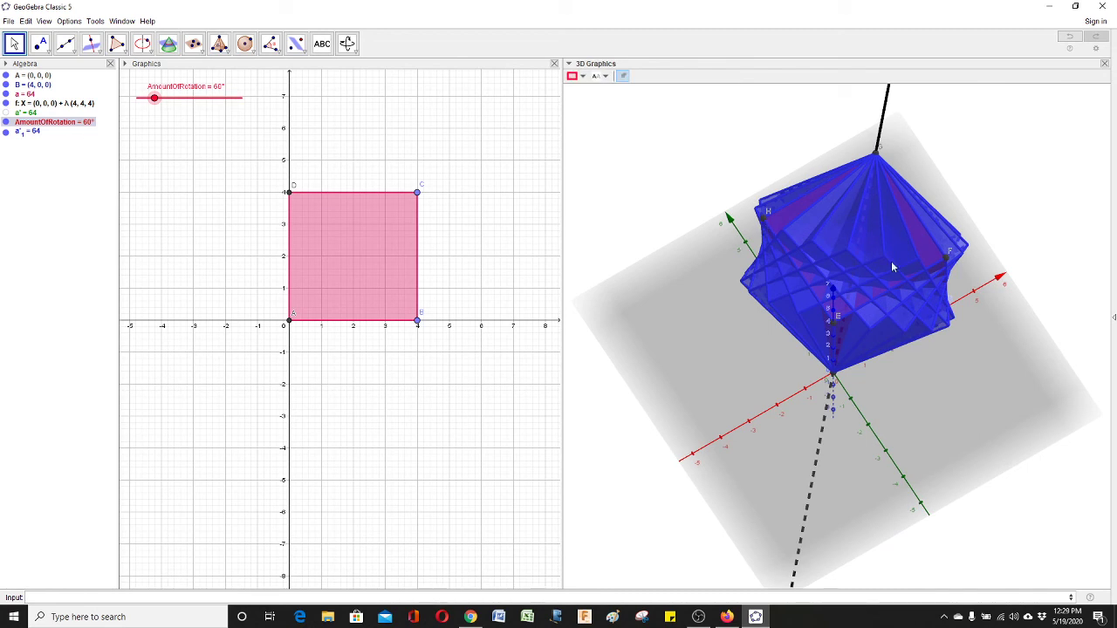
pyautogui.moveTo(916, 358); pyautogui.dragTo(905, 353)
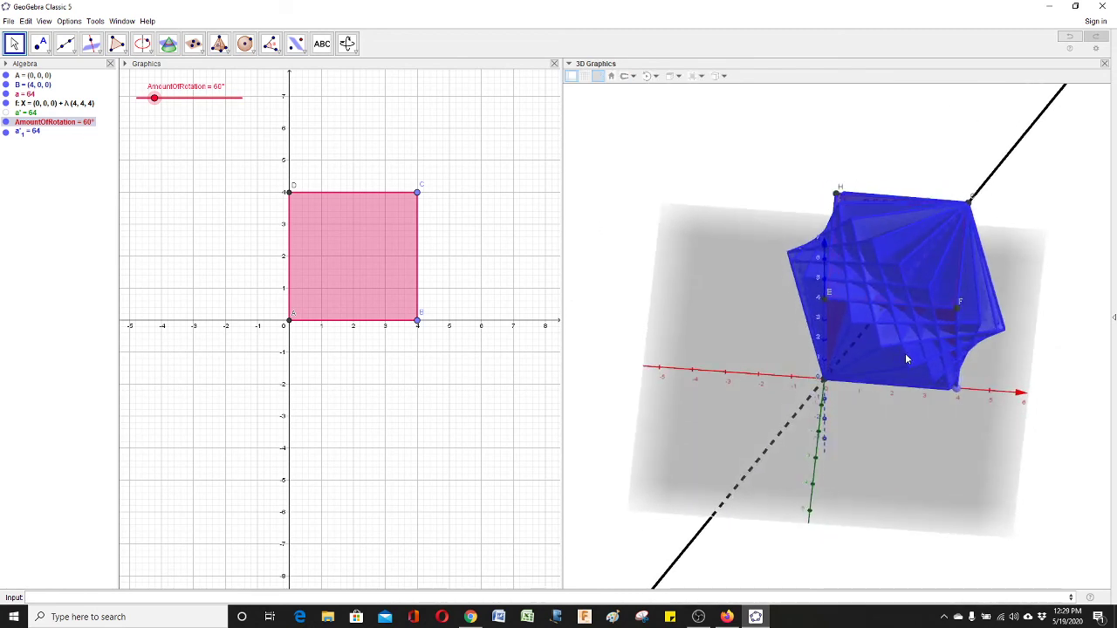
pyautogui.click(905, 358)
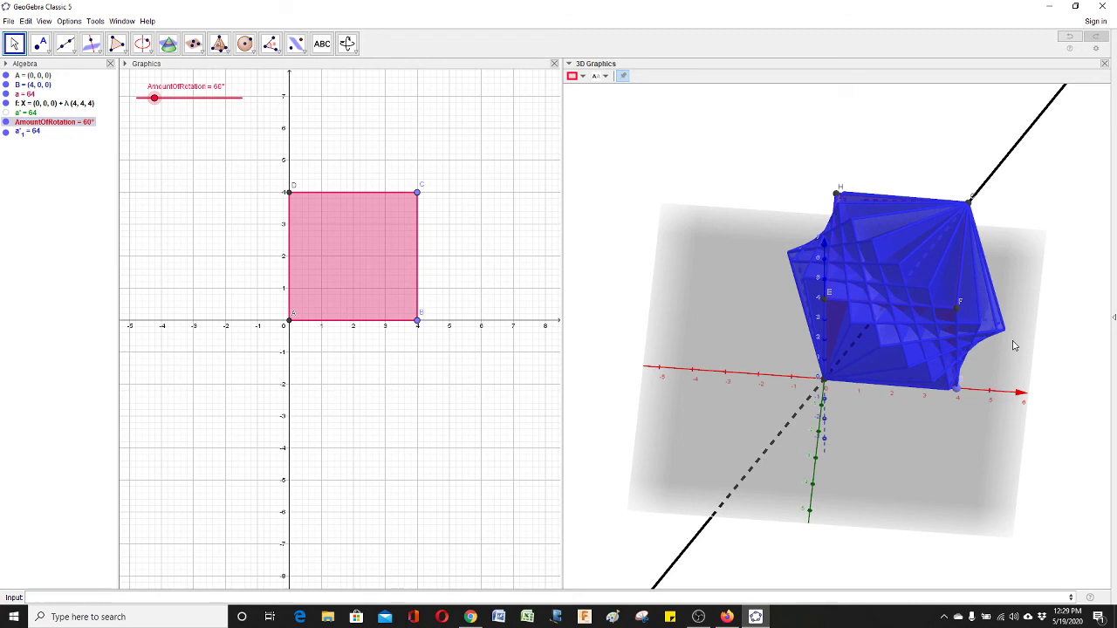